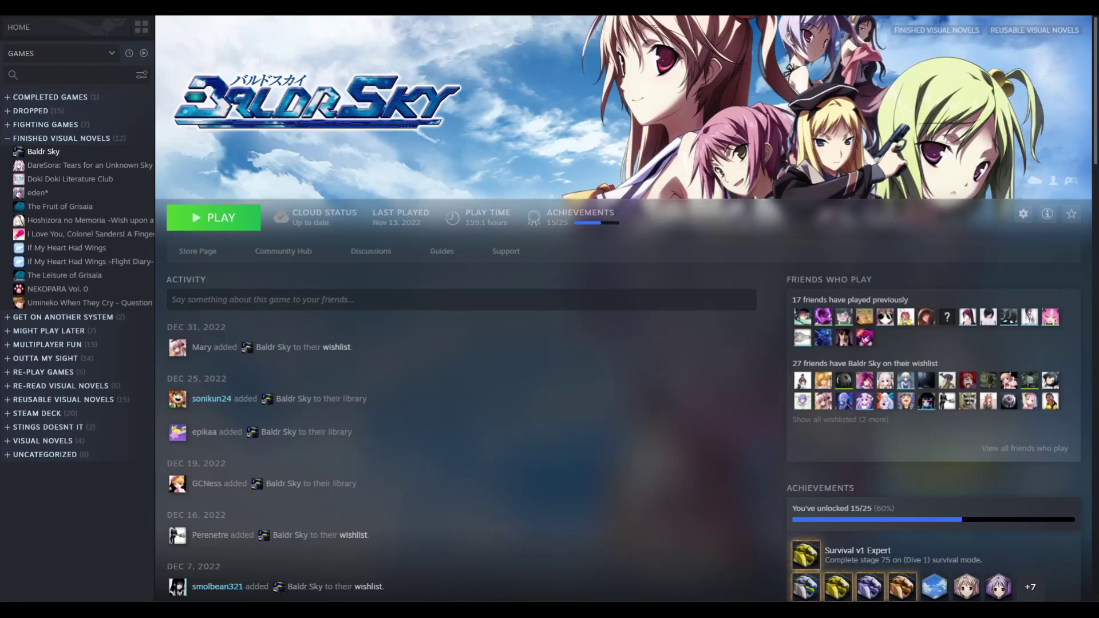
{"action": "scroll", "coordinate": [626, 401], "scroll_direction": "down", "scroll_amount": 1}
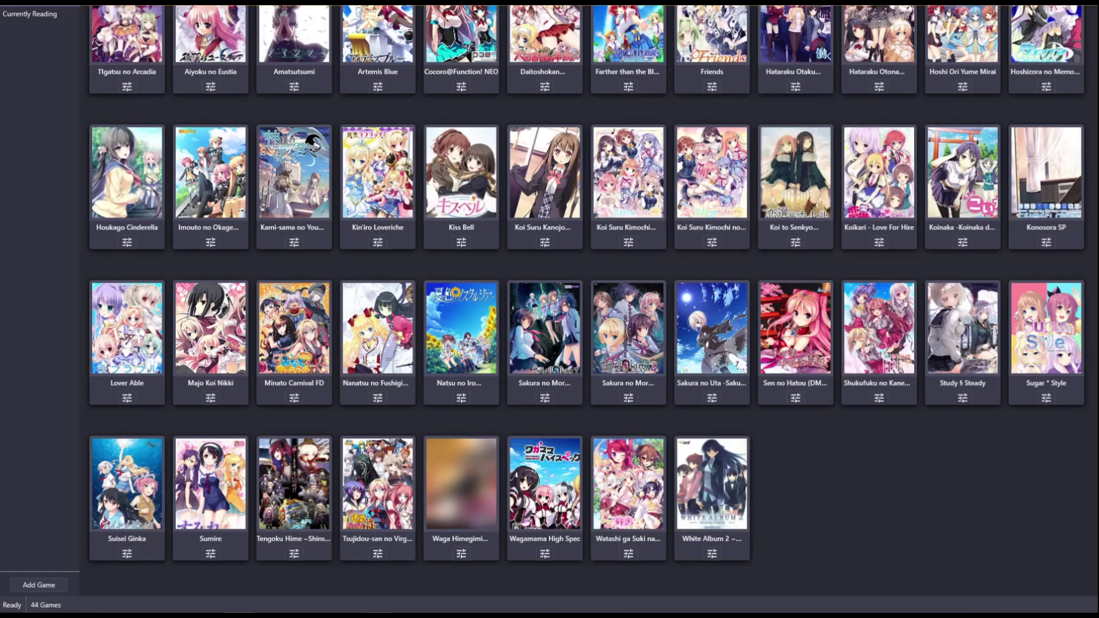
Start adding a game with Vndb as the source, identified by name instead of ID
{"action": "left_click", "coordinate": [39, 585]}
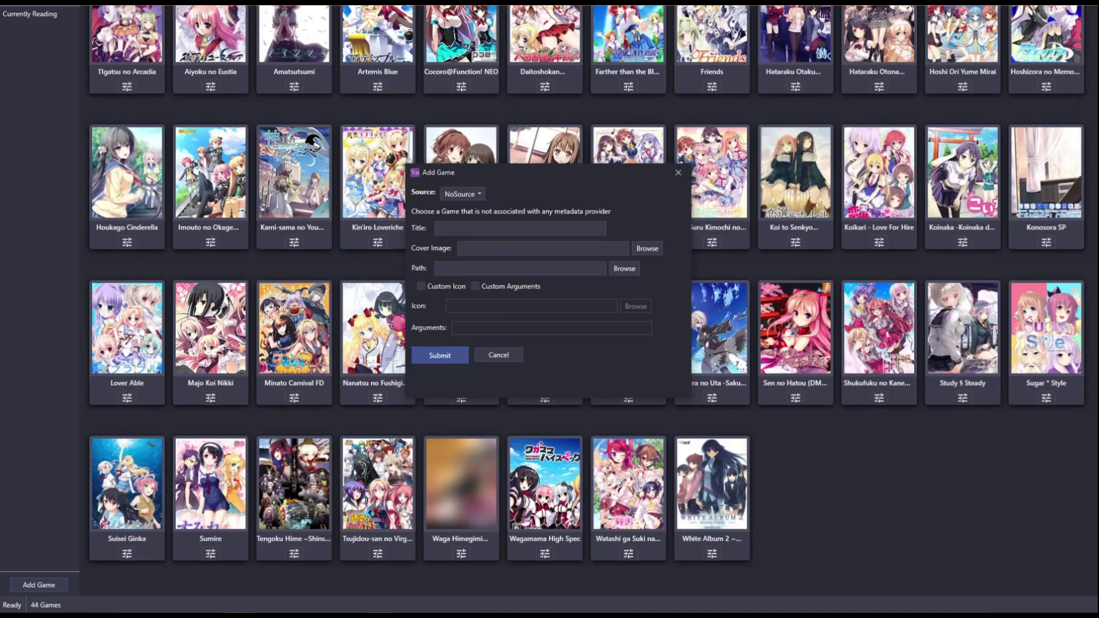
{"action": "left_click", "coordinate": [463, 194]}
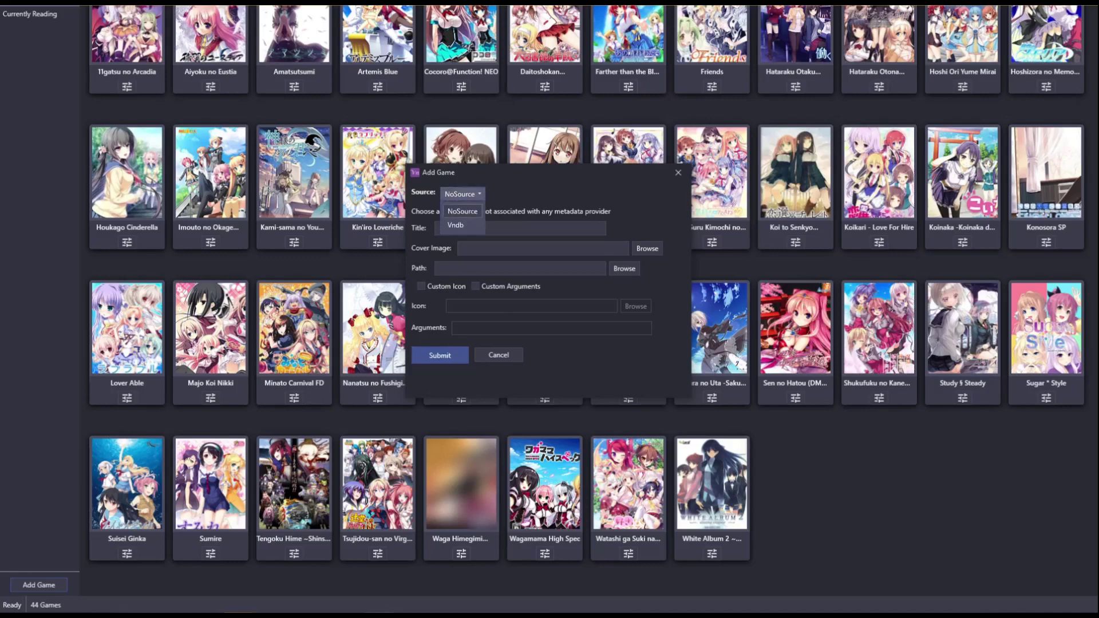
{"action": "left_click", "coordinate": [455, 225]}
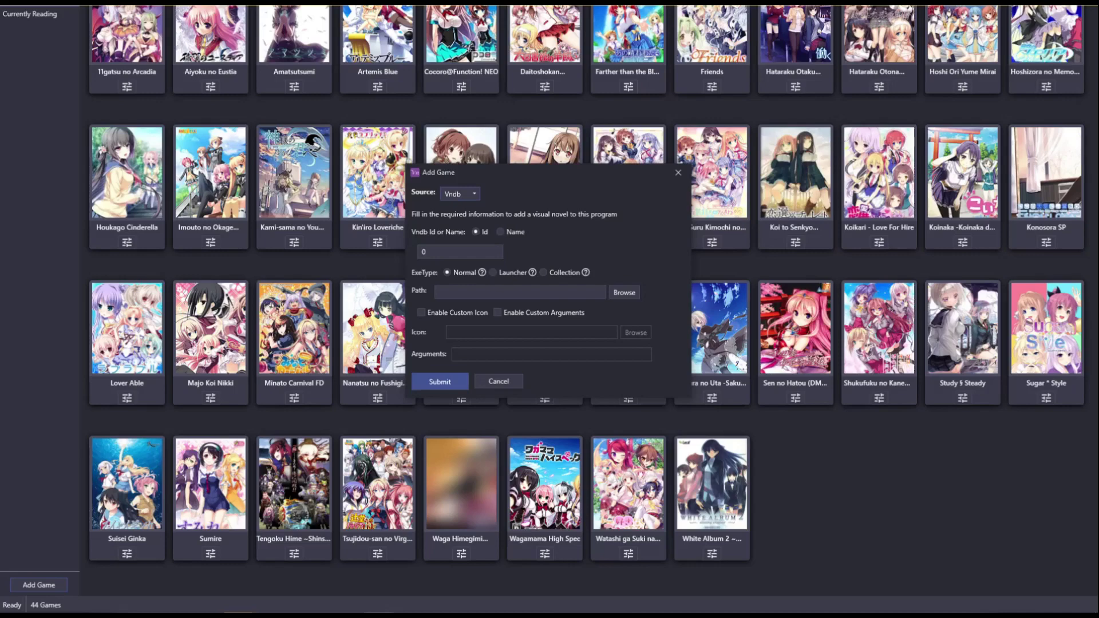
{"action": "left_click", "coordinate": [500, 232]}
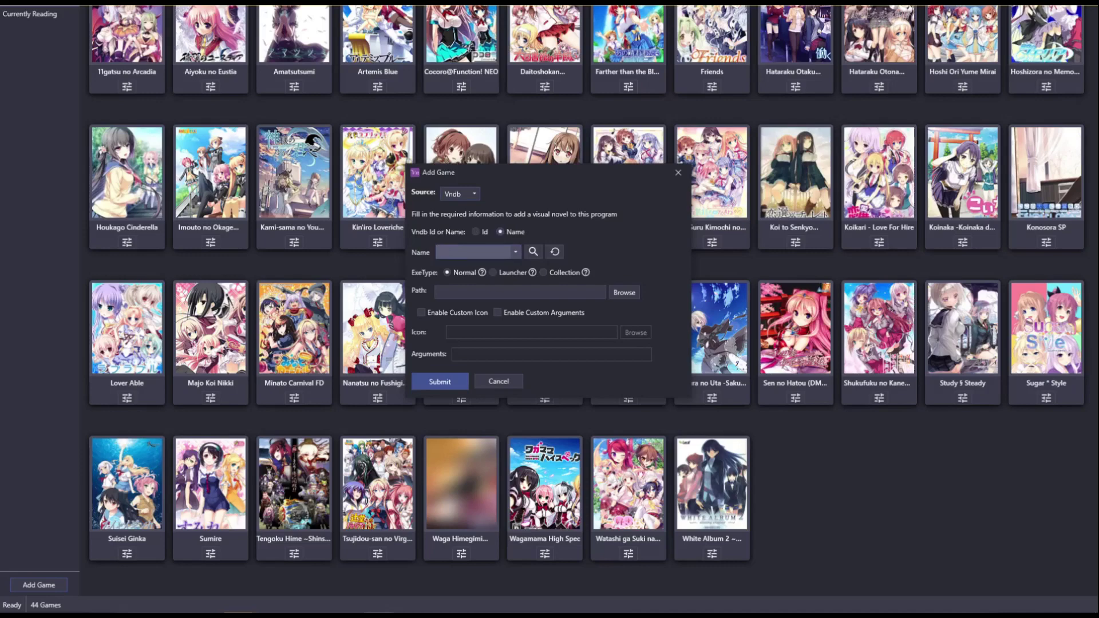
Search Vndb for "Primal x Hearts 2" and choose PRIMAL×HEARTS2 as the game to add
{"action": "type", "text": "Primal X"}
{"action": "key", "text": "BackSpace"}
{"action": "type", "text": "x Hearts 2"}
{"action": "left_click", "coordinate": [533, 252]}
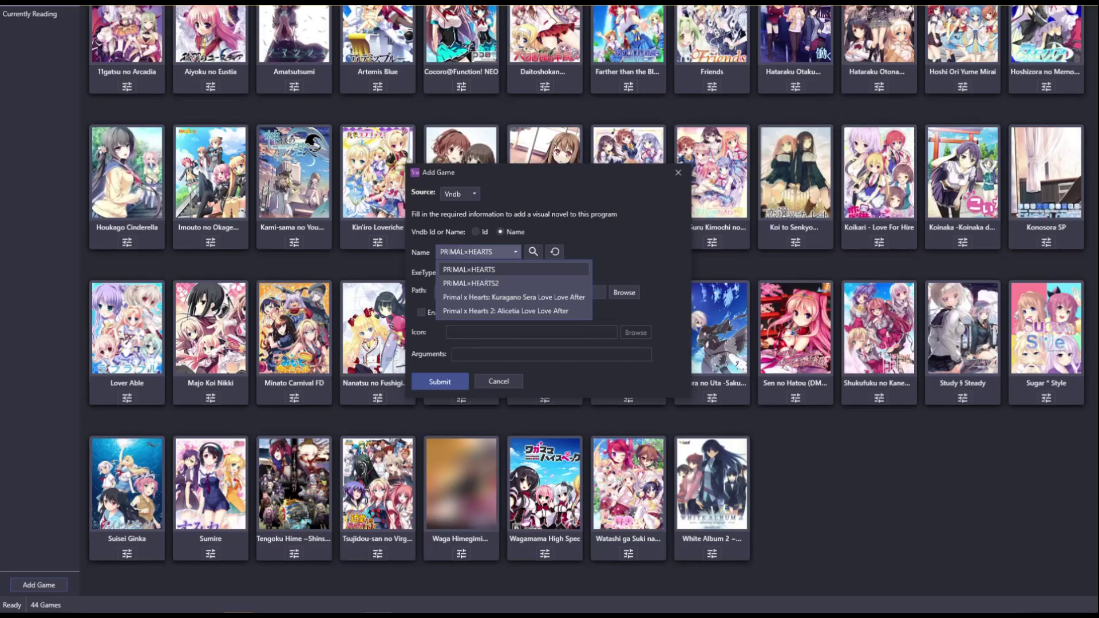
{"action": "key", "text": "Down"}
{"action": "key", "text": "Return"}
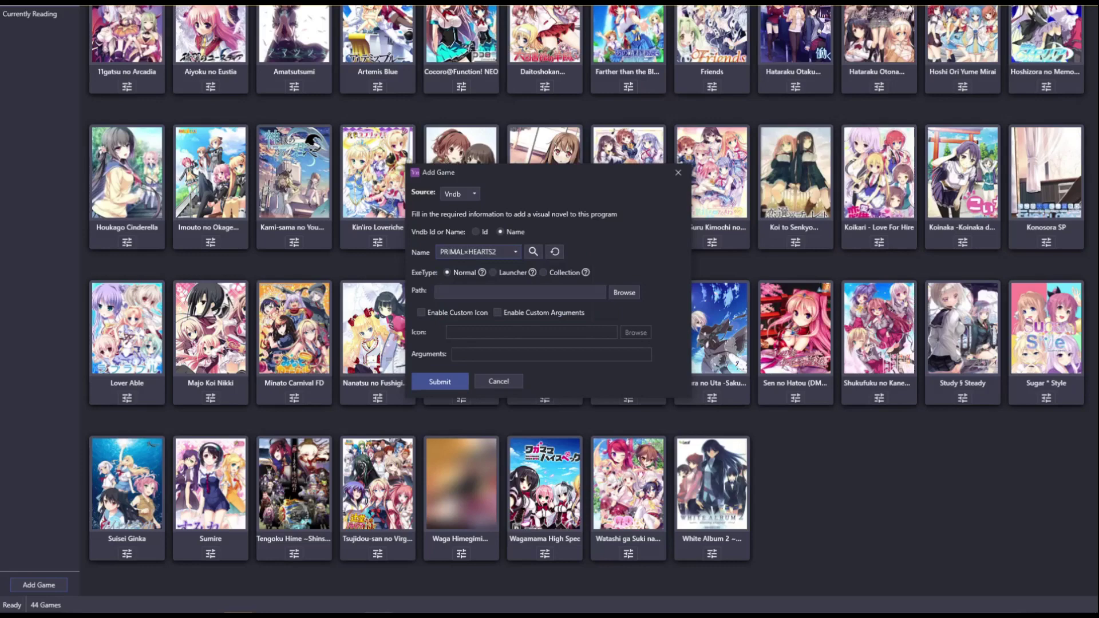
Set primhearts2.exe in the Primal x Hearts 2 folder as the game's path and submit the new entry
{"action": "left_click", "coordinate": [624, 293]}
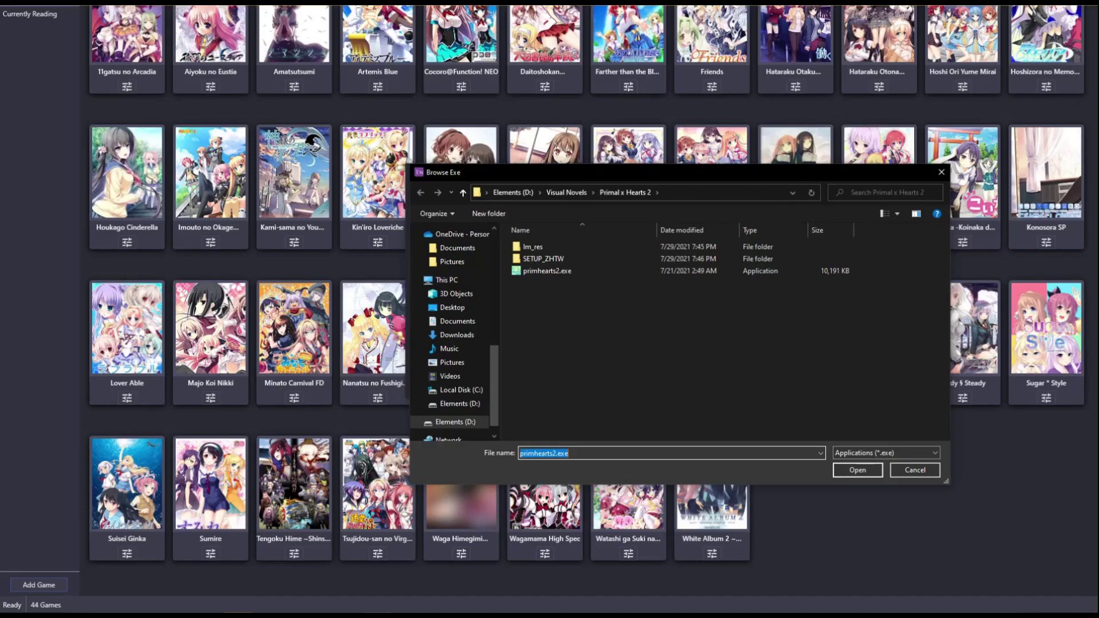
{"action": "left_click", "coordinate": [546, 271]}
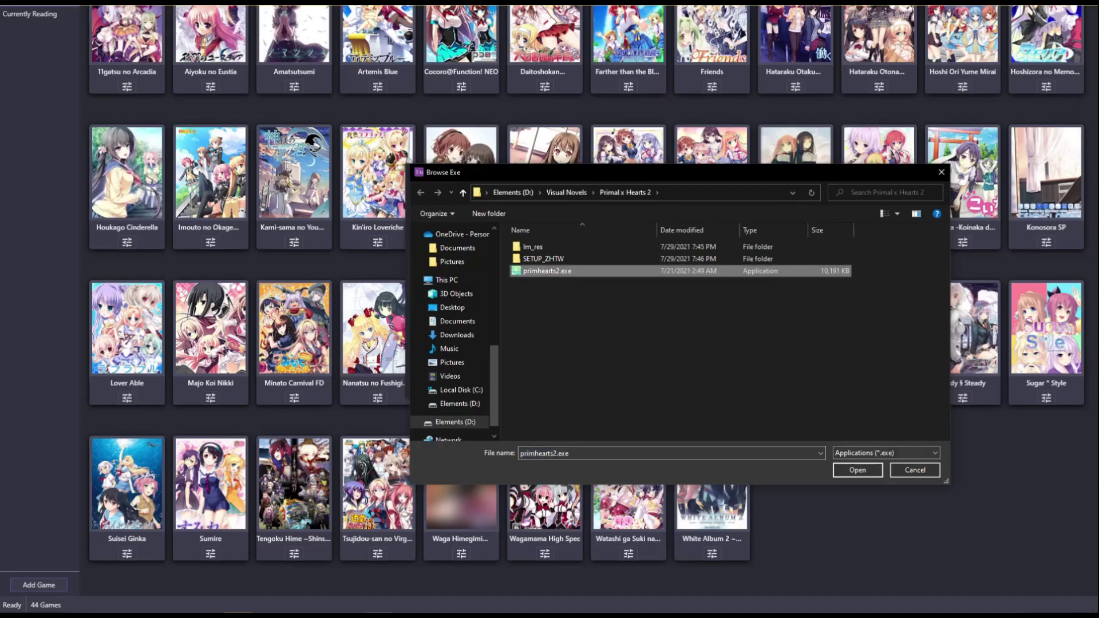
{"action": "key", "text": "Return"}
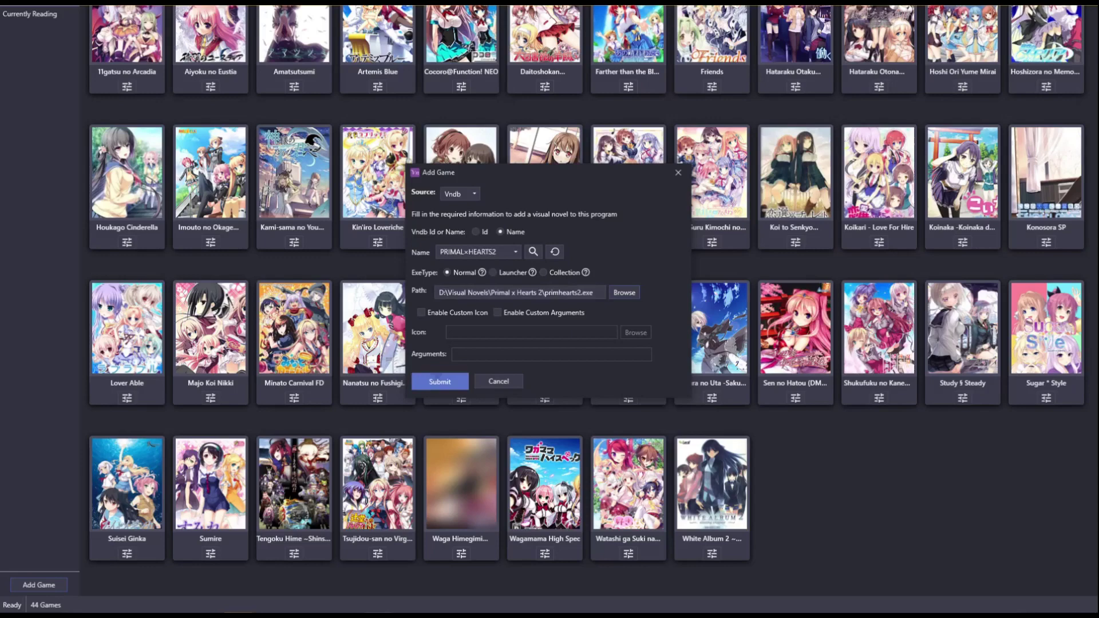
{"action": "left_click", "coordinate": [439, 381]}
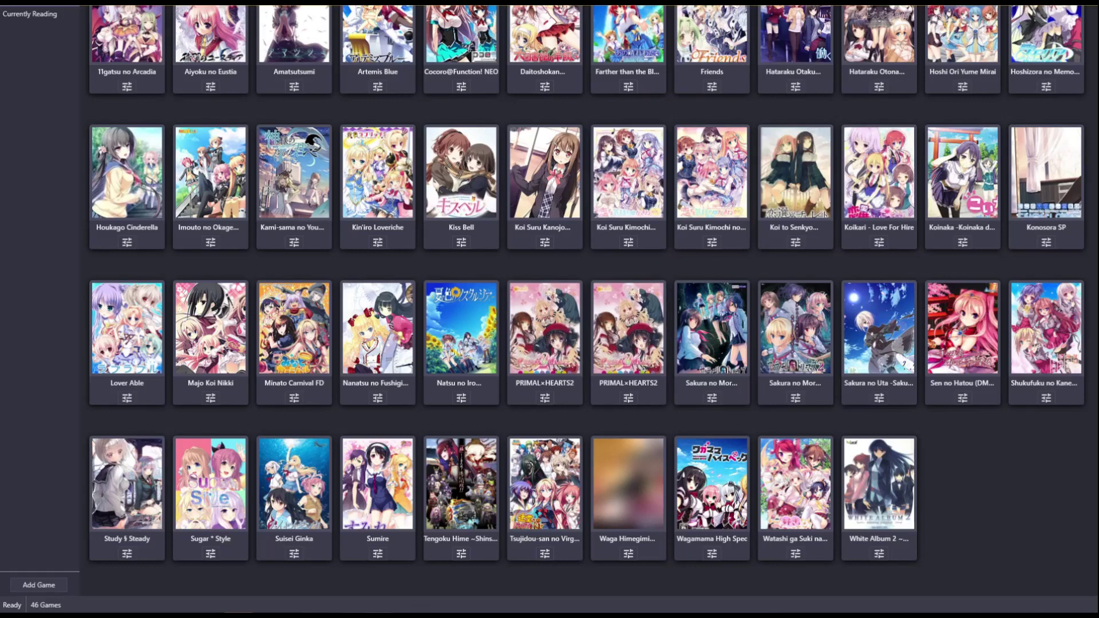
Open the first PRIMAL×HEARTS2 entry's details and look through its full tag lists
{"action": "double_click", "coordinate": [545, 338]}
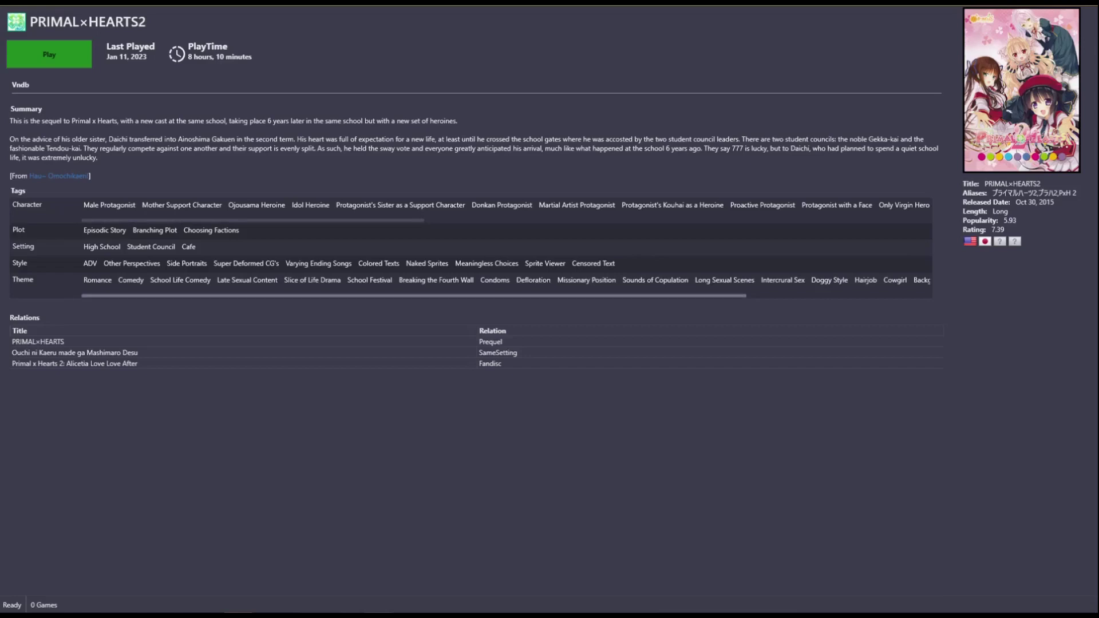
{"action": "scroll", "coordinate": [507, 280], "scroll_direction": "right", "scroll_amount": 5}
{"action": "scroll", "coordinate": [507, 280], "scroll_direction": "left", "scroll_amount": 4}
{"action": "scroll", "coordinate": [507, 280], "scroll_direction": "left", "scroll_amount": 1}
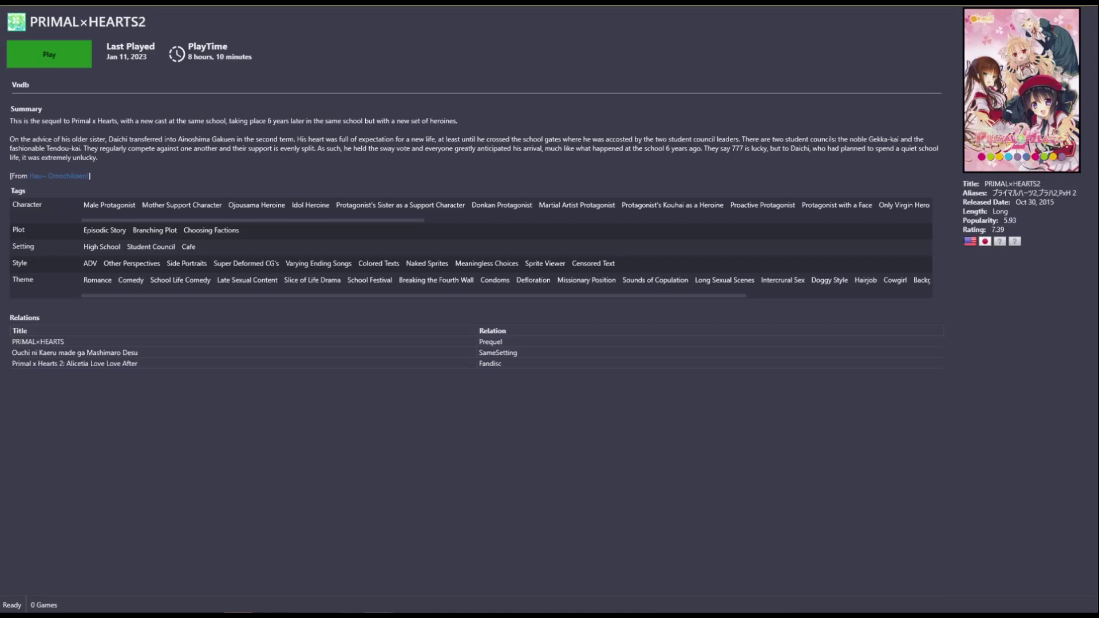
{"action": "scroll", "coordinate": [507, 280], "scroll_direction": "right", "scroll_amount": 5}
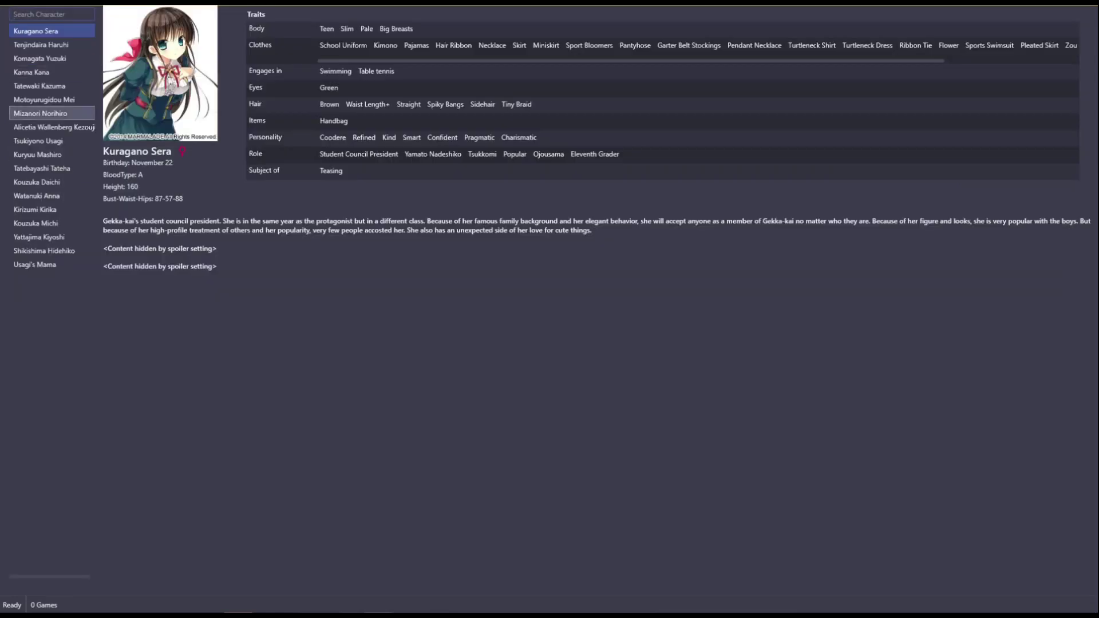
View the profiles and traits of several PRIMAL×HEARTS2 characters
{"action": "left_click", "coordinate": [40, 45]}
{"action": "left_click", "coordinate": [40, 113]}
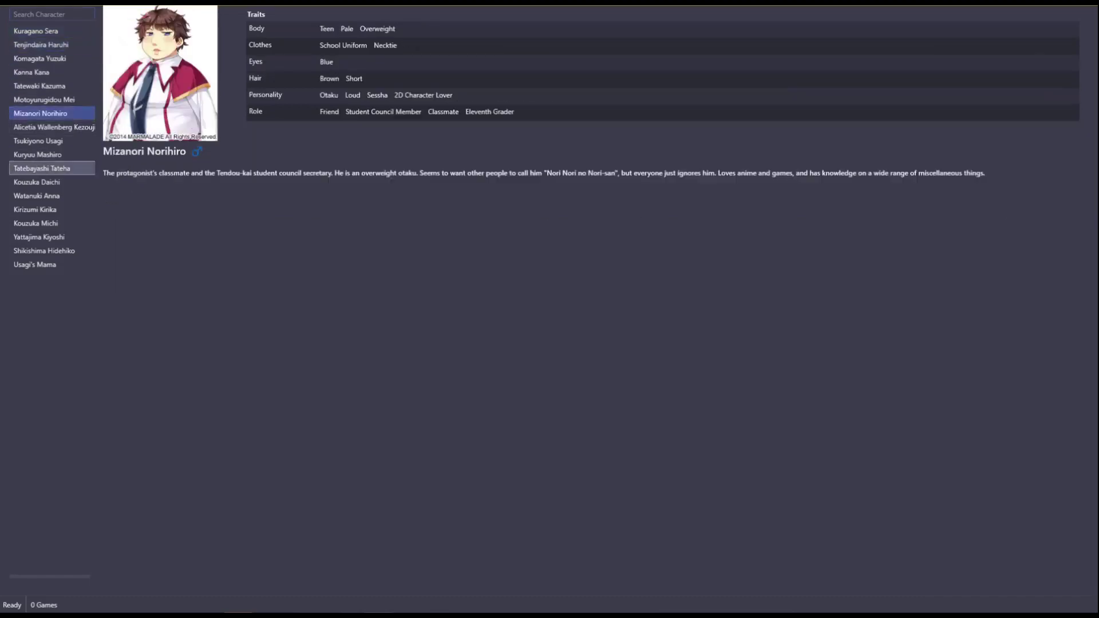
{"action": "left_click", "coordinate": [41, 168]}
{"action": "left_click", "coordinate": [36, 223]}
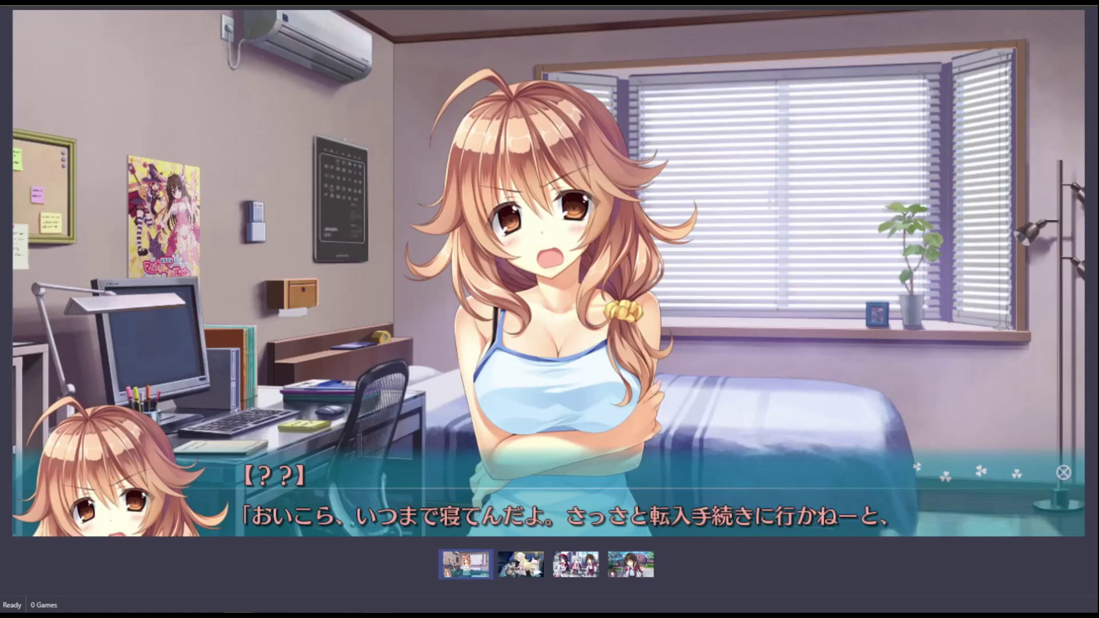
View the second, third and fourth screenshots of PRIMAL×HEARTS2, then leave the game's details
{"action": "left_click", "coordinate": [520, 565]}
{"action": "left_click", "coordinate": [576, 564]}
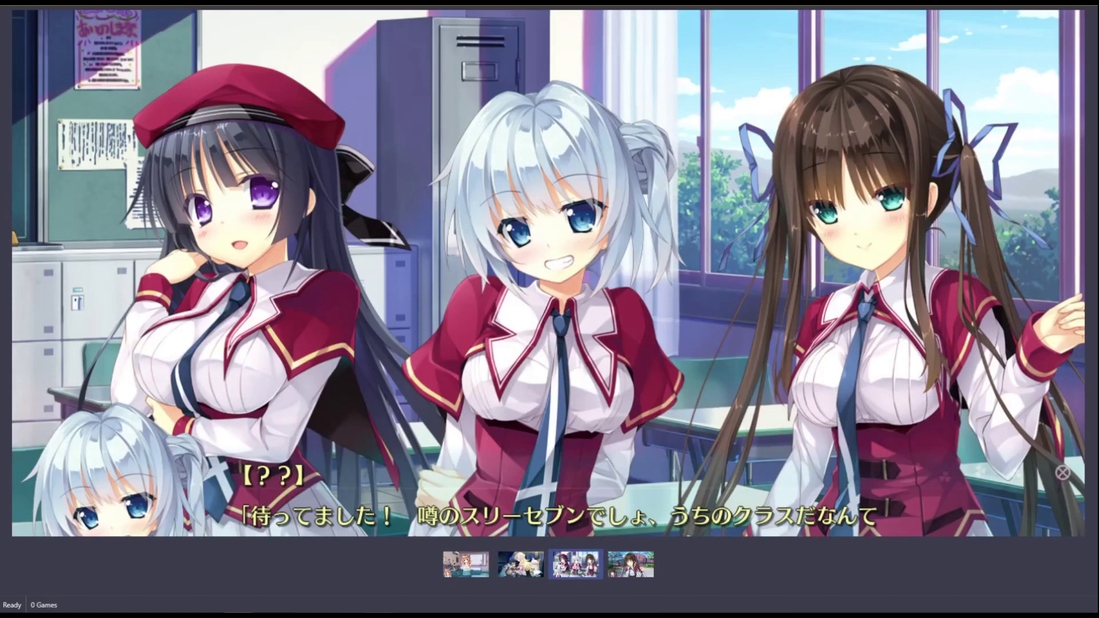
{"action": "left_click", "coordinate": [630, 564]}
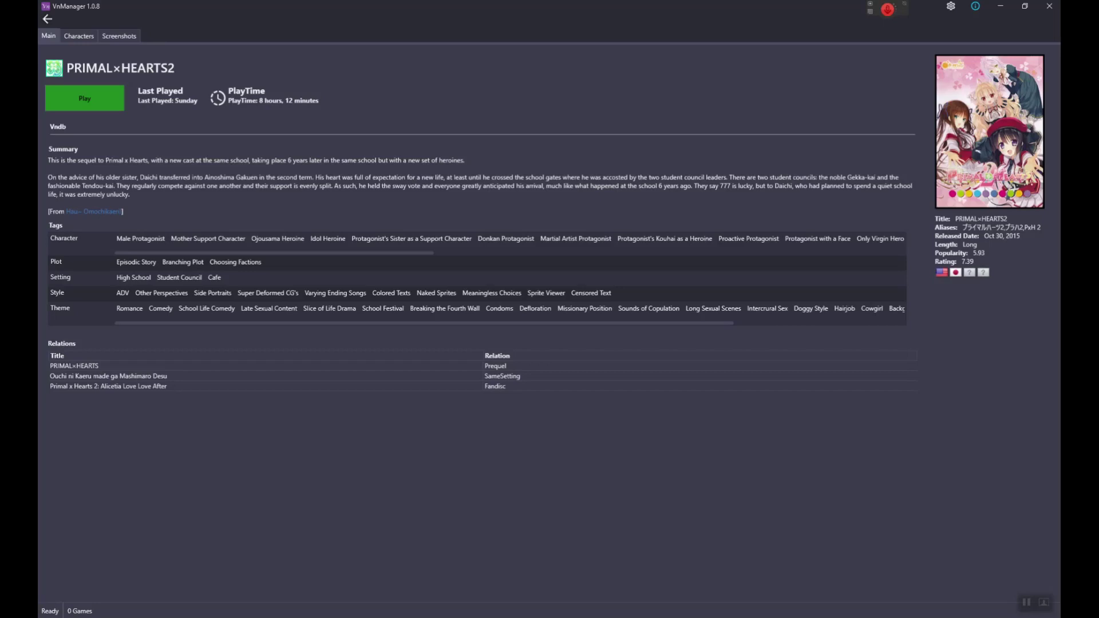
{"action": "key", "text": "Escape"}
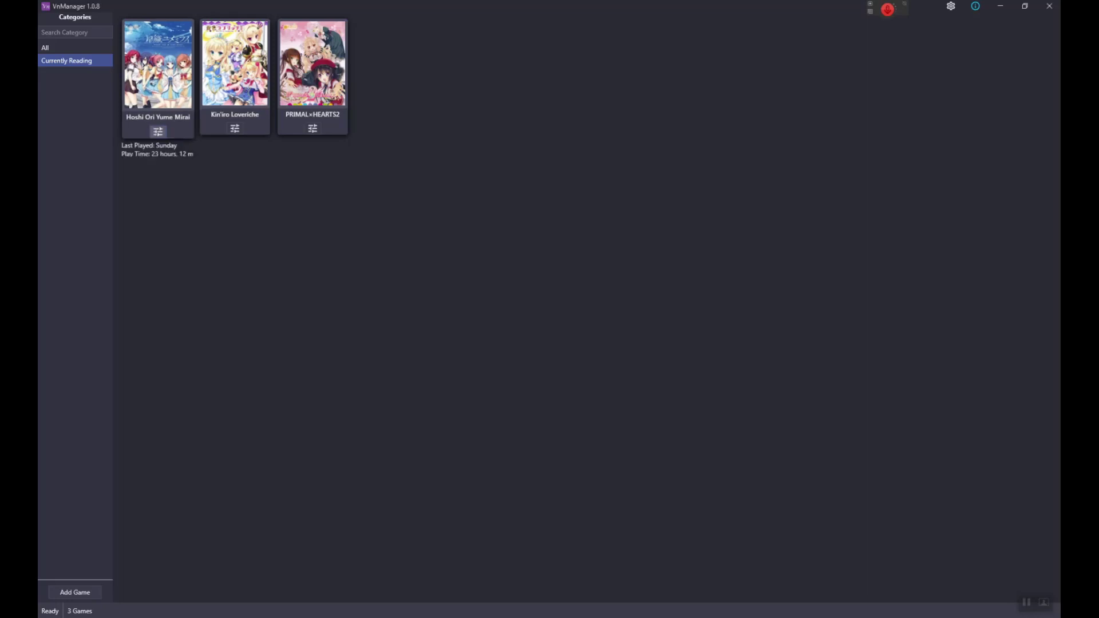
Set the custom title of Hoshi Ori Yume Mirai to "Hoshi Ori Perfect Edition" and close its settings
{"action": "left_click", "coordinate": [157, 128]}
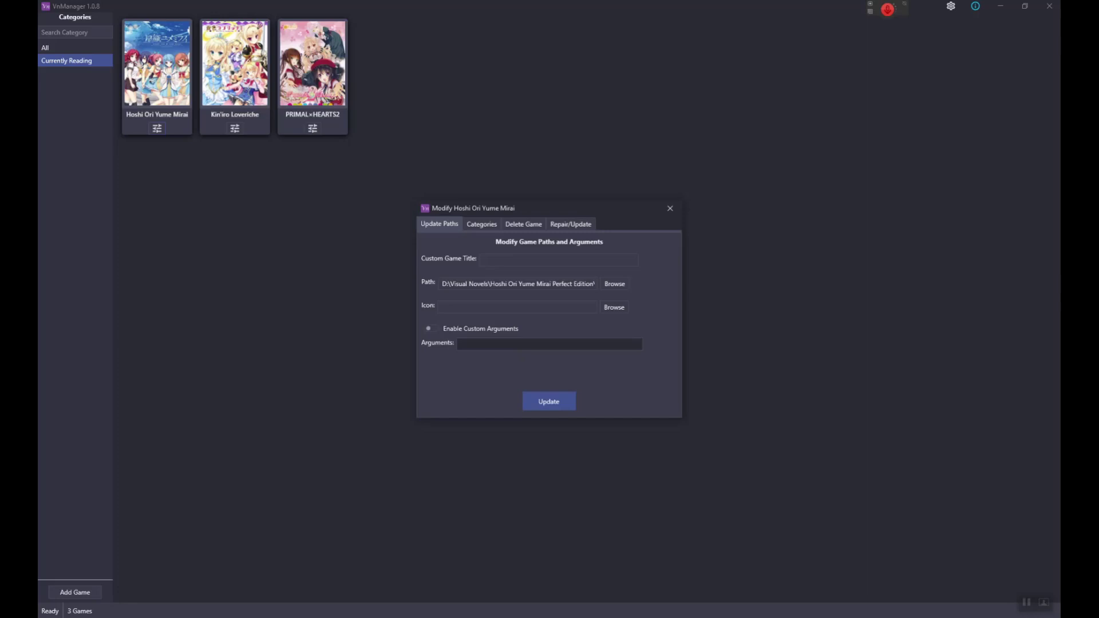
{"action": "left_click", "coordinate": [670, 208]}
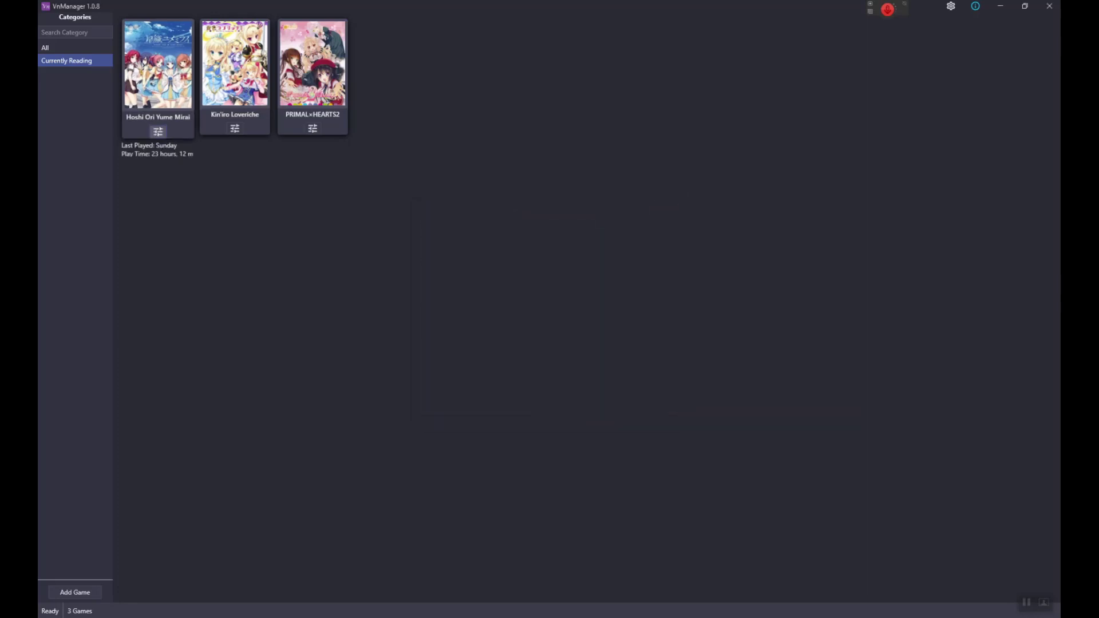
{"action": "left_click", "coordinate": [158, 132]}
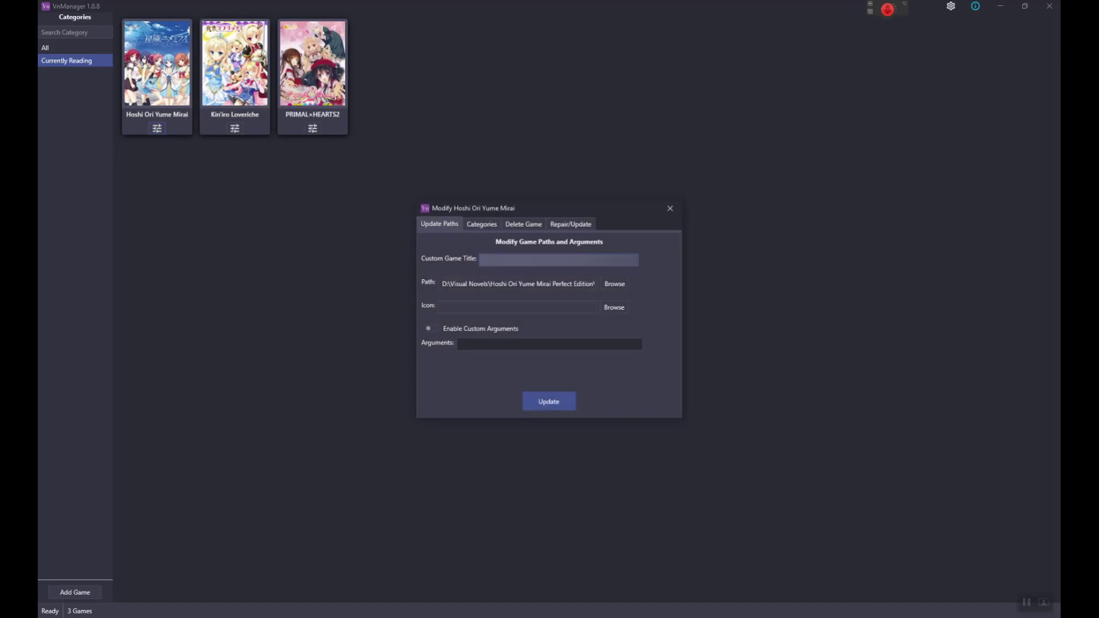
{"action": "type", "text": "Hoshi Ori Perfect Edition"}
{"action": "left_click", "coordinate": [548, 401]}
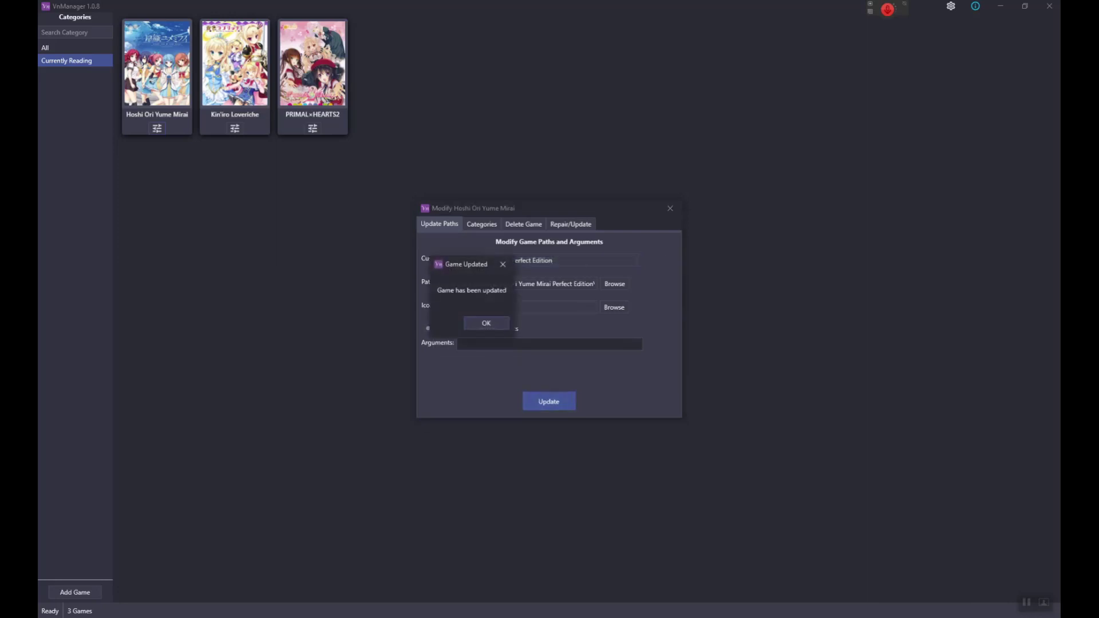
{"action": "key", "text": "Return"}
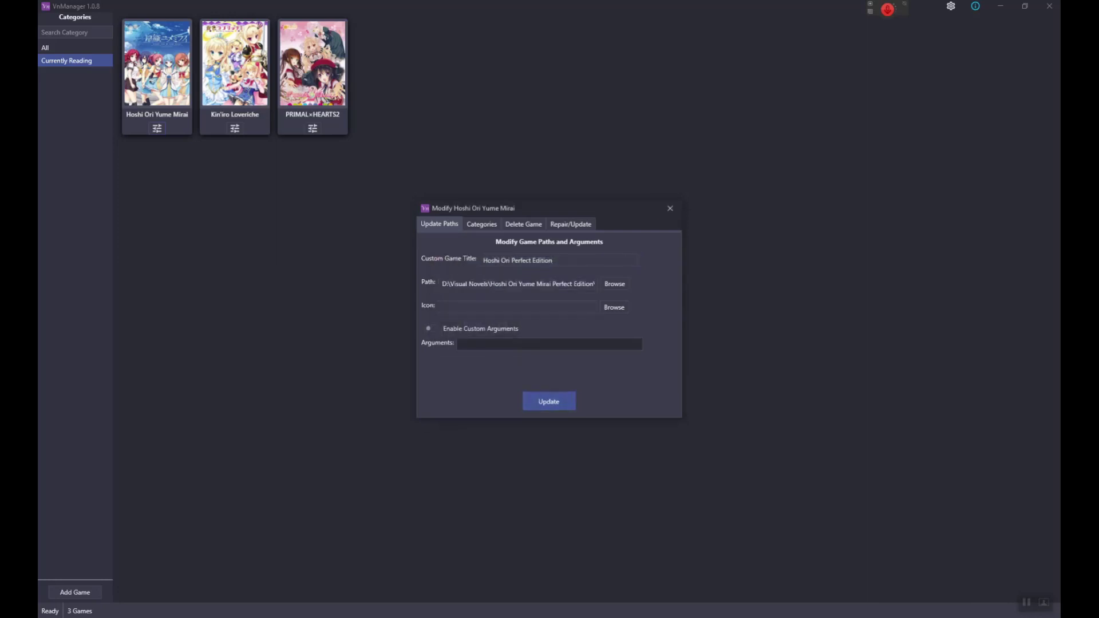
{"action": "left_click", "coordinate": [670, 208]}
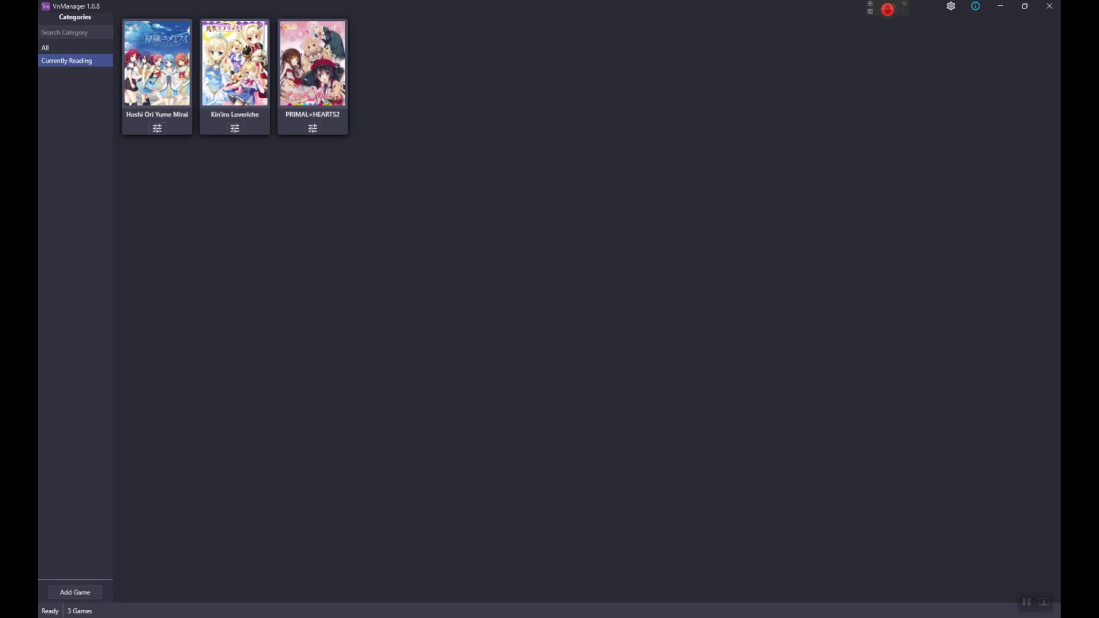
Refresh the library by opening and leaving the Hoshi Ori Yume Mirai details, and return to the Currently Reading category
{"action": "left_click", "coordinate": [57, 48]}
{"action": "left_click", "coordinate": [66, 60]}
{"action": "left_click", "coordinate": [158, 69]}
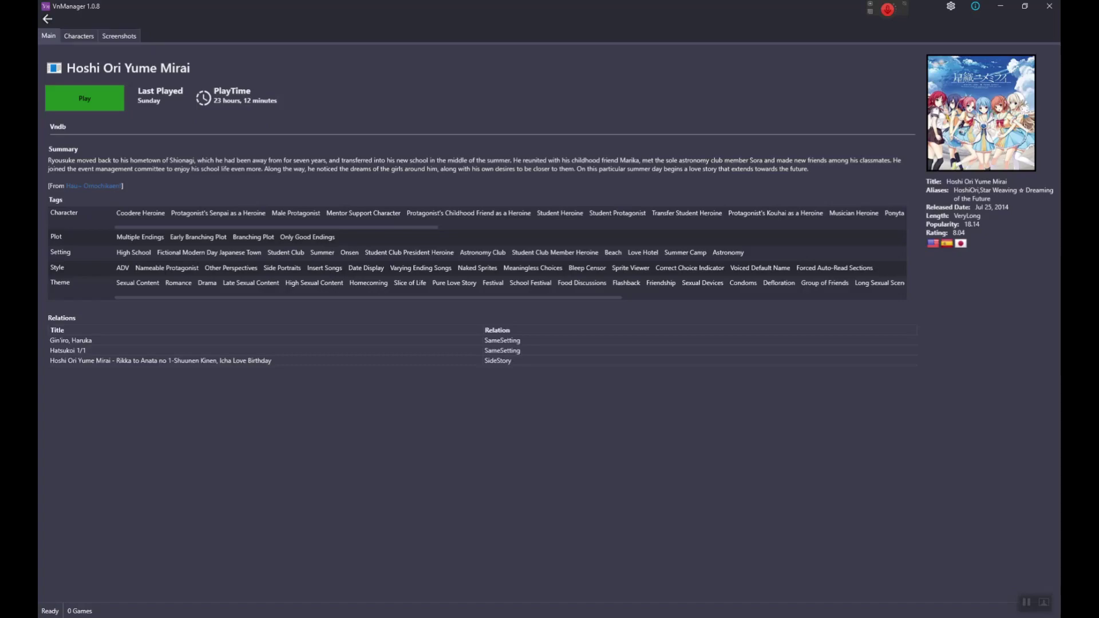
{"action": "left_click", "coordinate": [48, 19]}
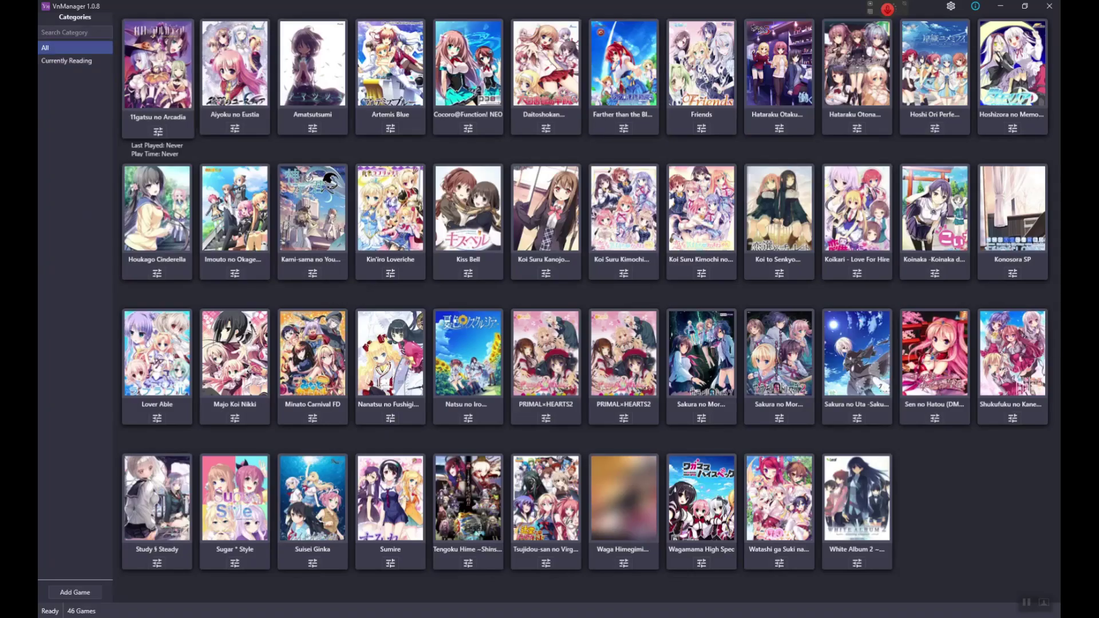
{"action": "left_click", "coordinate": [67, 60]}
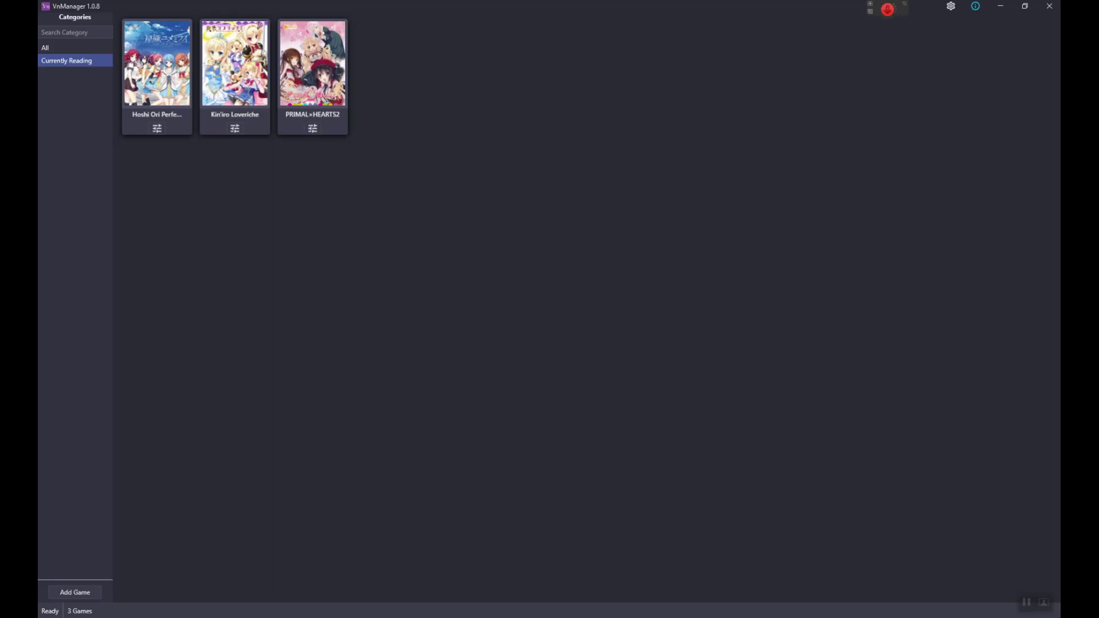
Set the custom title of Kin'iro Loveriche to "Kinkoi"
{"action": "left_click", "coordinate": [235, 128]}
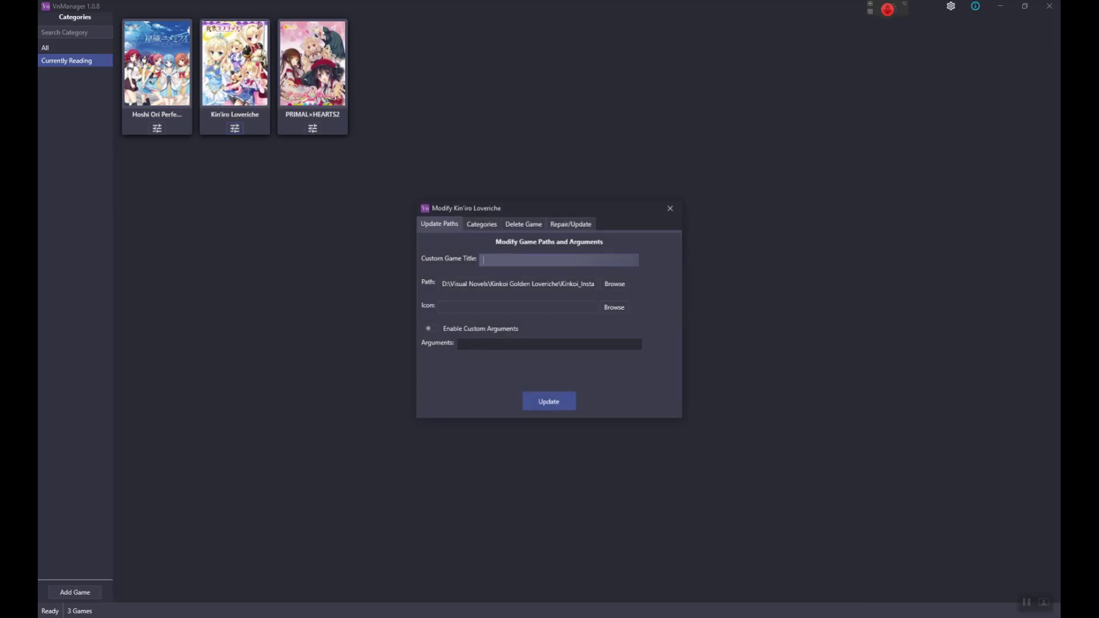
{"action": "type", "text": "Kinkoi"}
{"action": "left_click", "coordinate": [549, 402]}
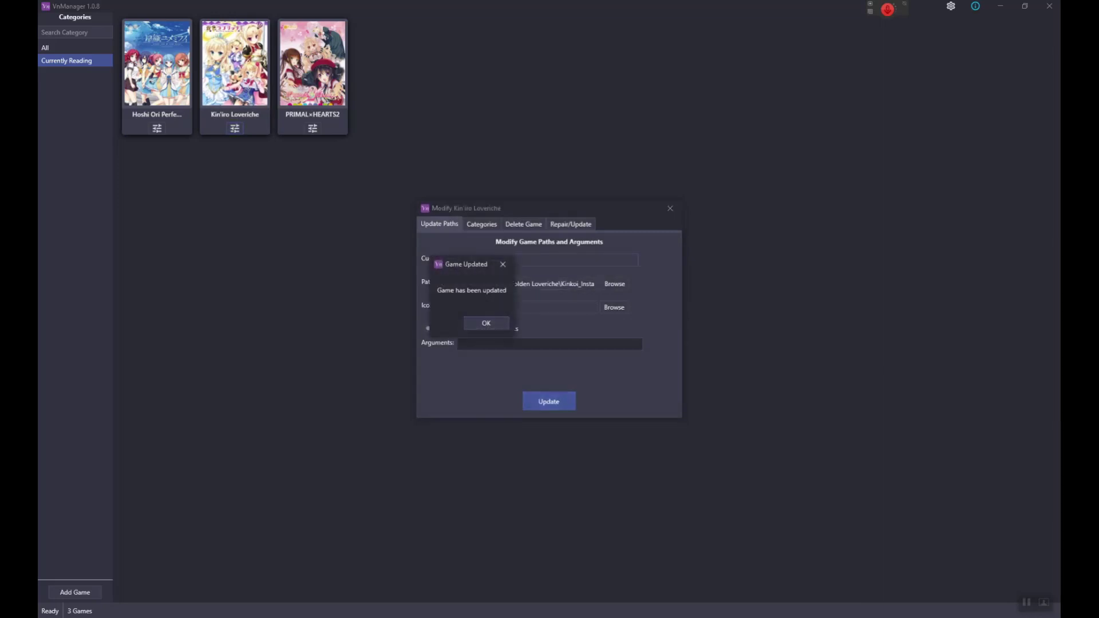
{"action": "key", "text": "Return"}
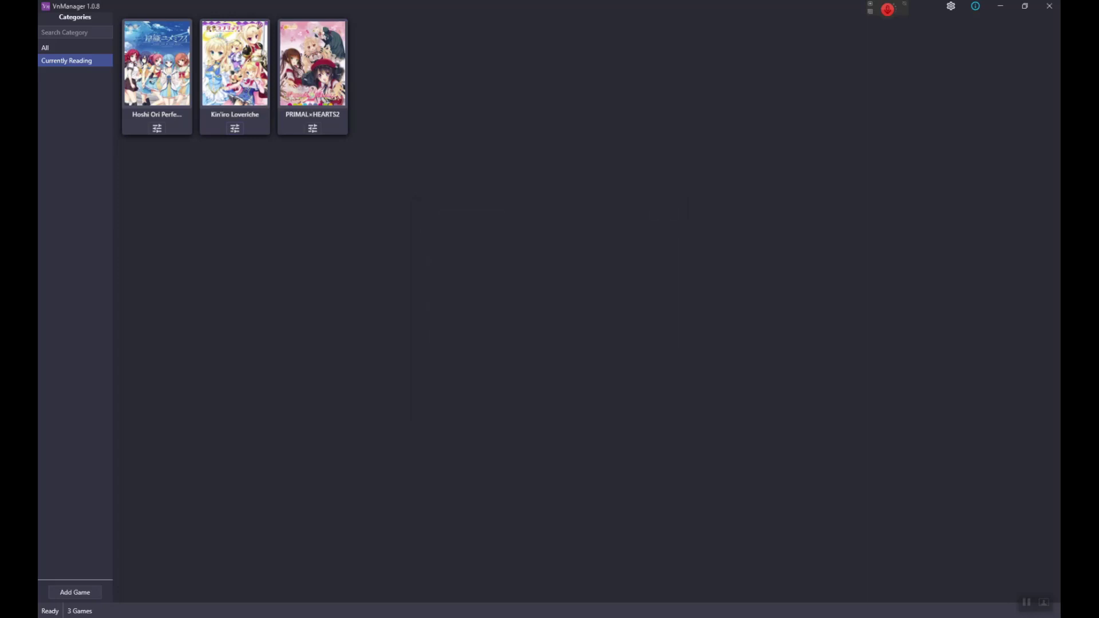
Open and leave the Kin'iro Loveriche details to check its new title in the Currently Reading category
{"action": "left_click", "coordinate": [235, 64]}
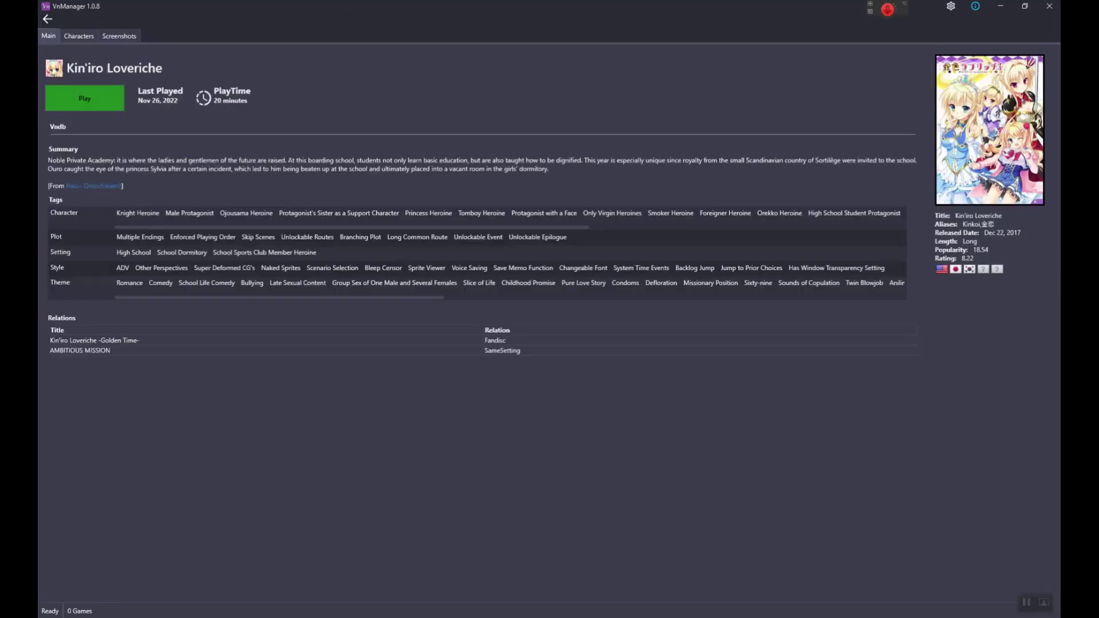
{"action": "left_click", "coordinate": [47, 19]}
{"action": "left_click", "coordinate": [66, 60]}
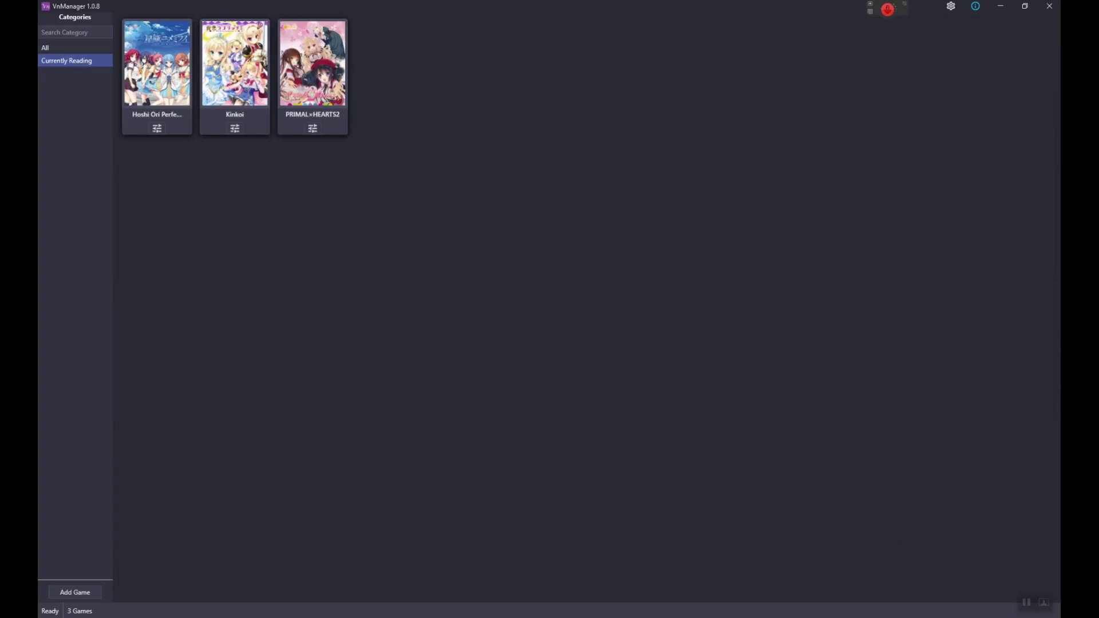
List all games and check the last played date and play time of Sugar * Style
{"action": "left_click", "coordinate": [46, 47]}
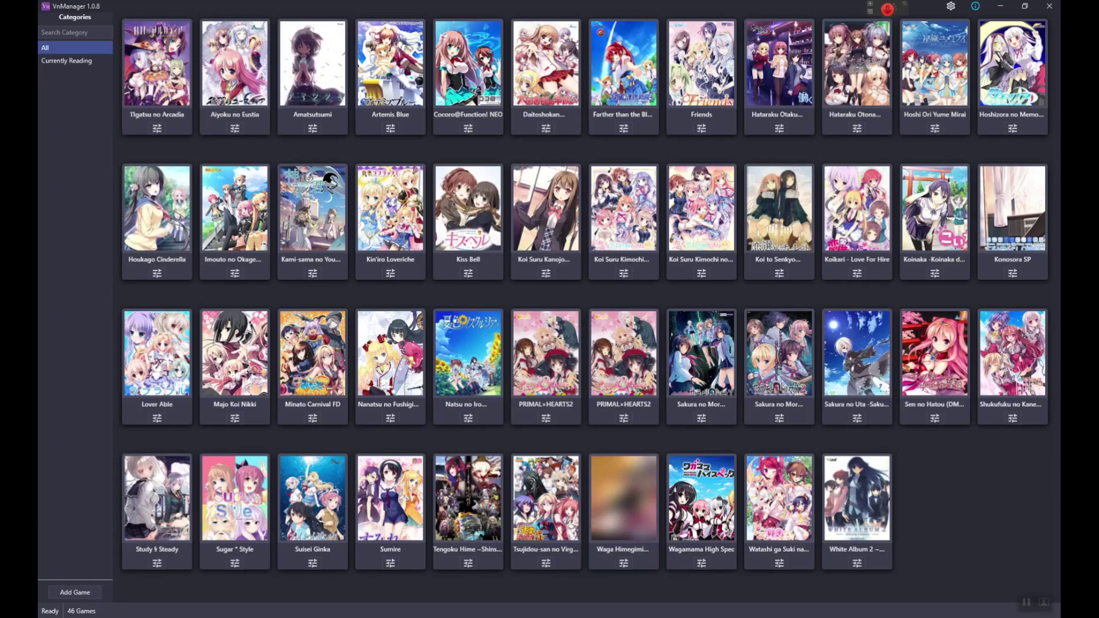
{"action": "mouse_move", "coordinate": [234, 504]}
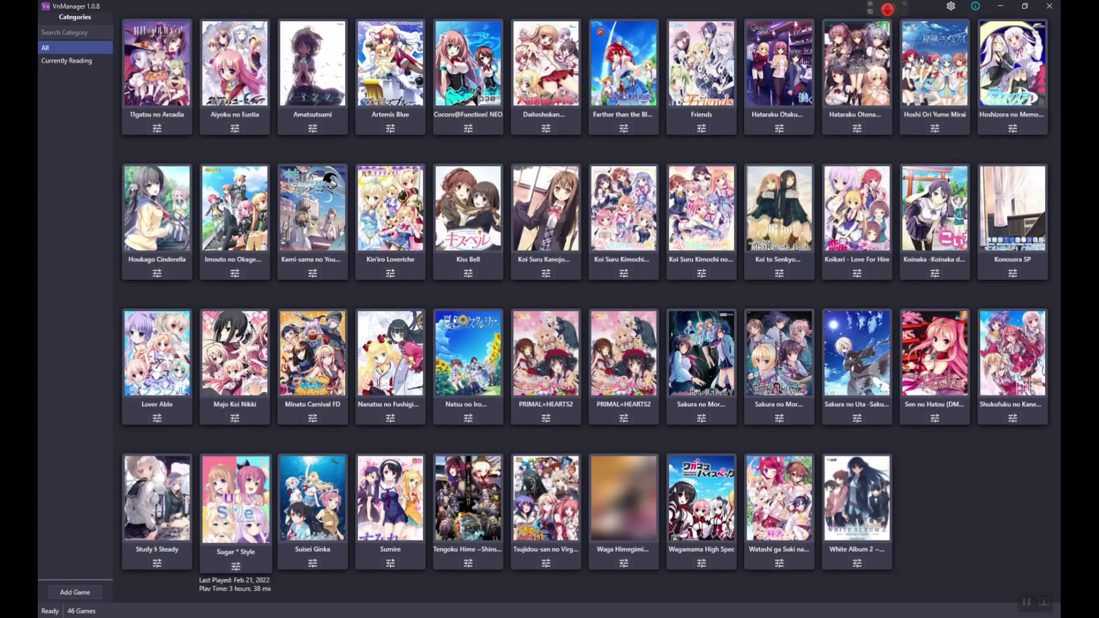
Review the Sugar * Style details page and the game's options for a custom title and for adding or removing categories
{"action": "left_click", "coordinate": [235, 503]}
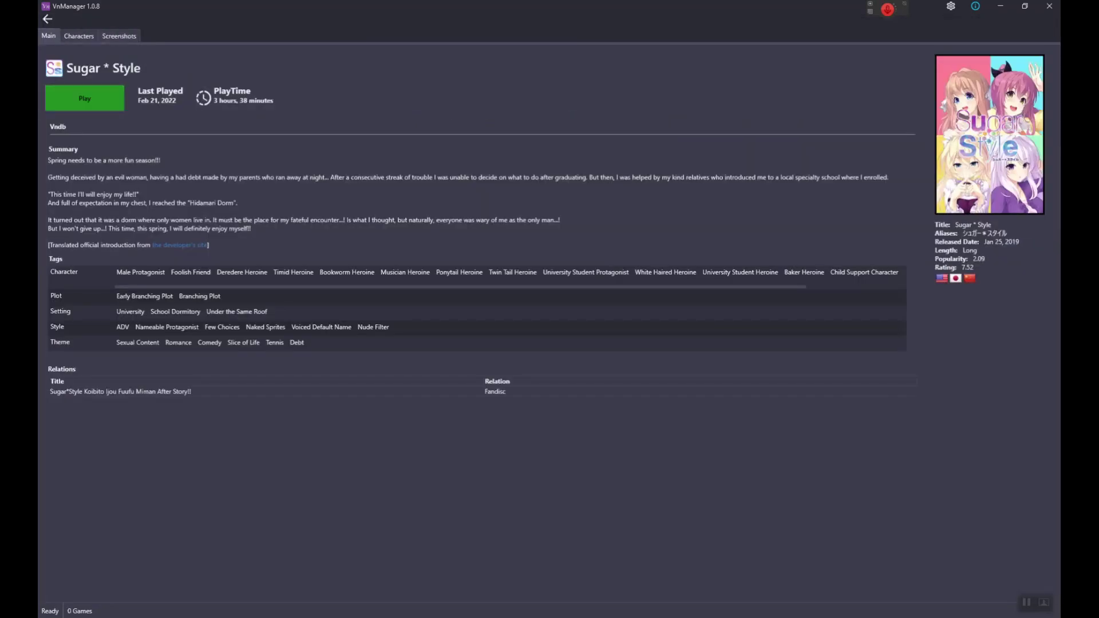
{"action": "key", "text": "alt+Left"}
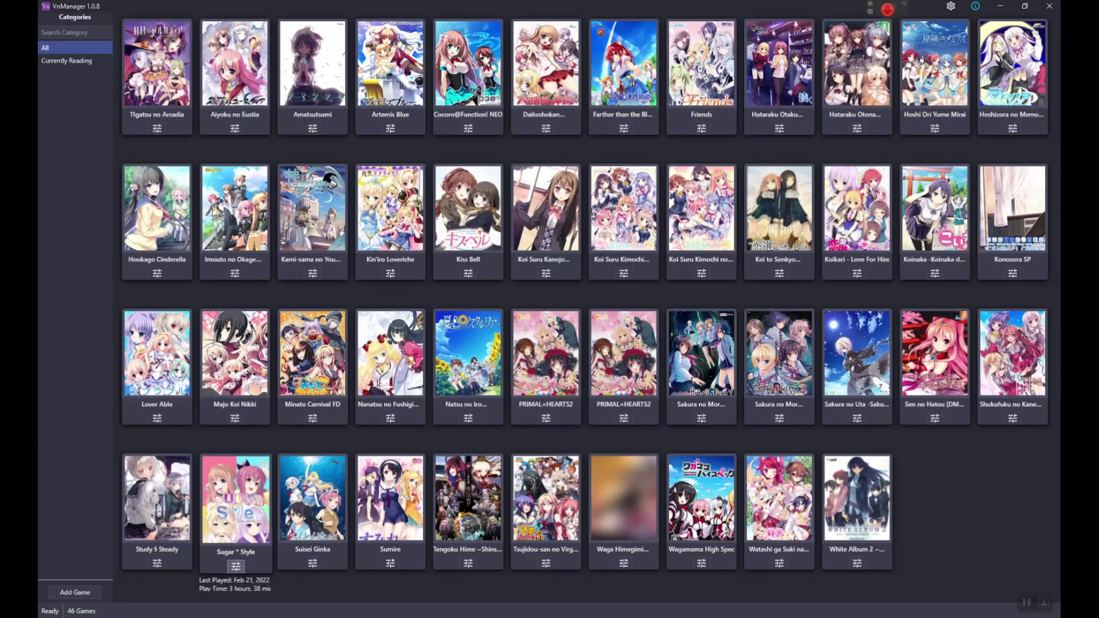
{"action": "left_click", "coordinate": [235, 566]}
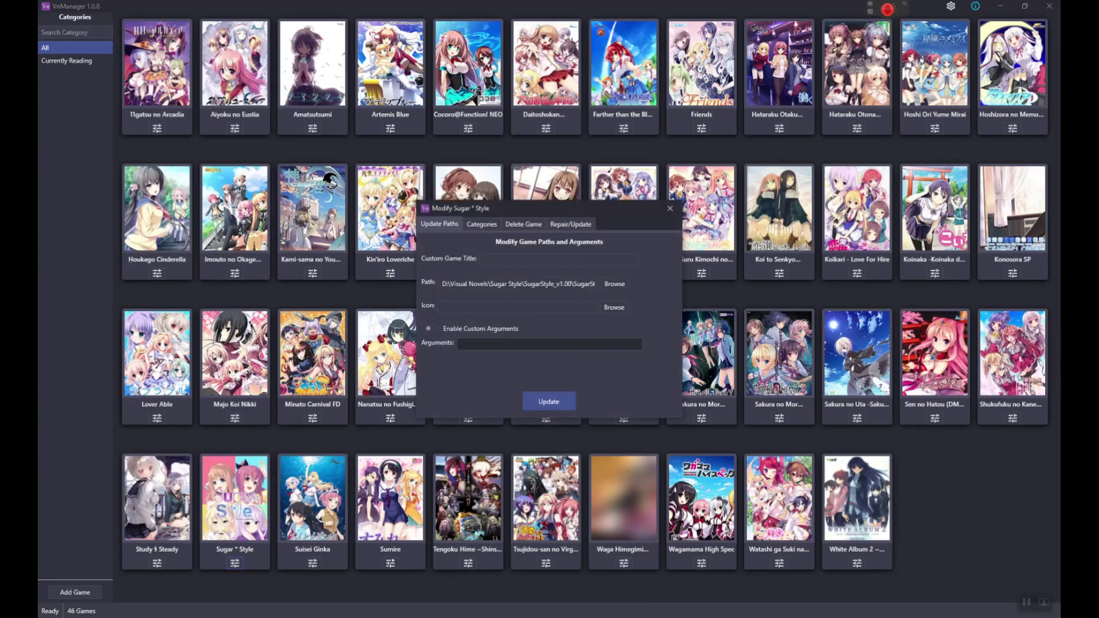
{"action": "left_click", "coordinate": [484, 260]}
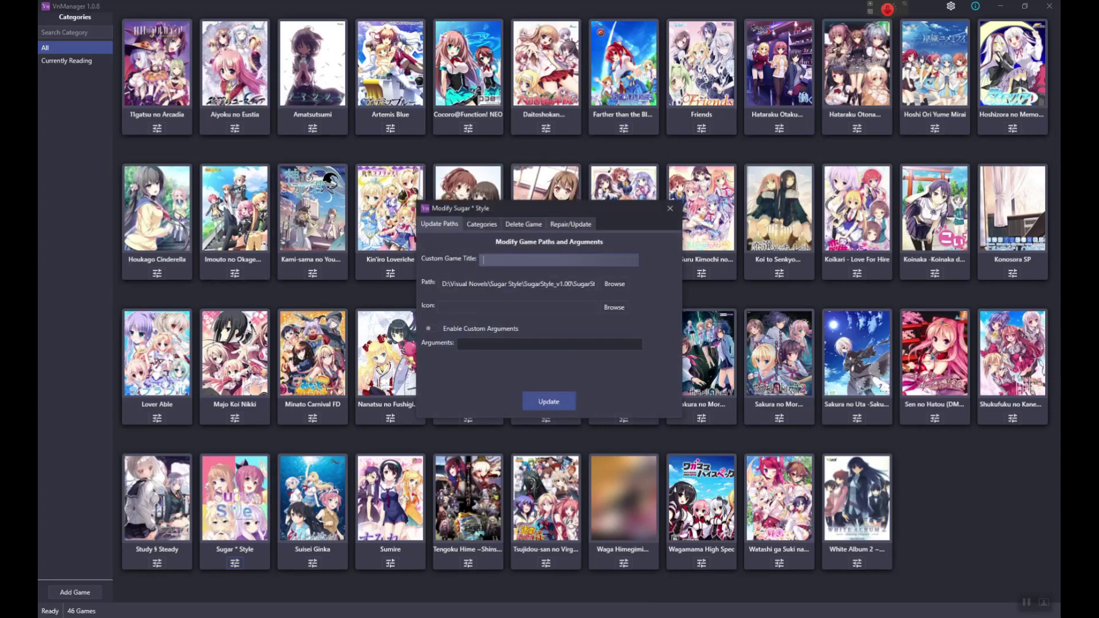
{"action": "left_click", "coordinate": [482, 224]}
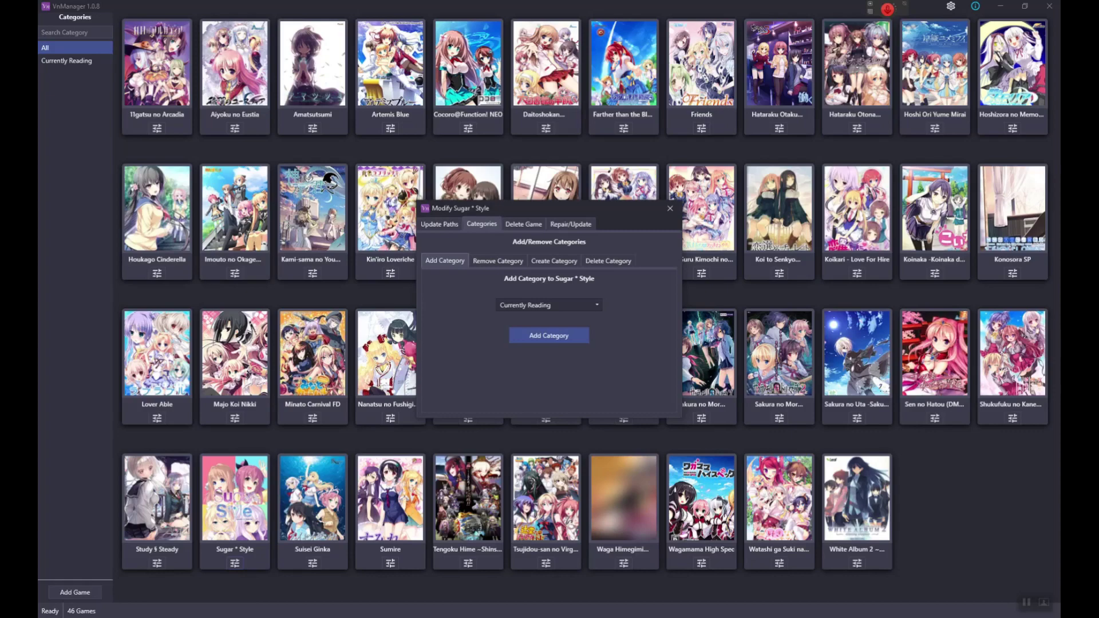
{"action": "left_click", "coordinate": [497, 260]}
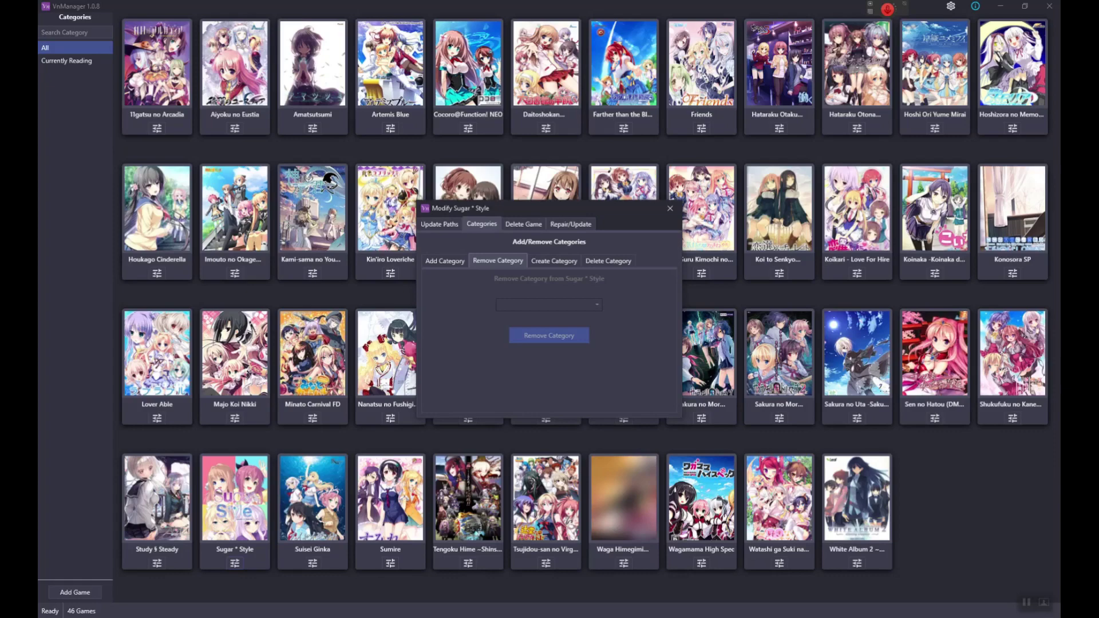
Create a global category named "Stalled" and leave the game's modification dialog
{"action": "left_click", "coordinate": [555, 261]}
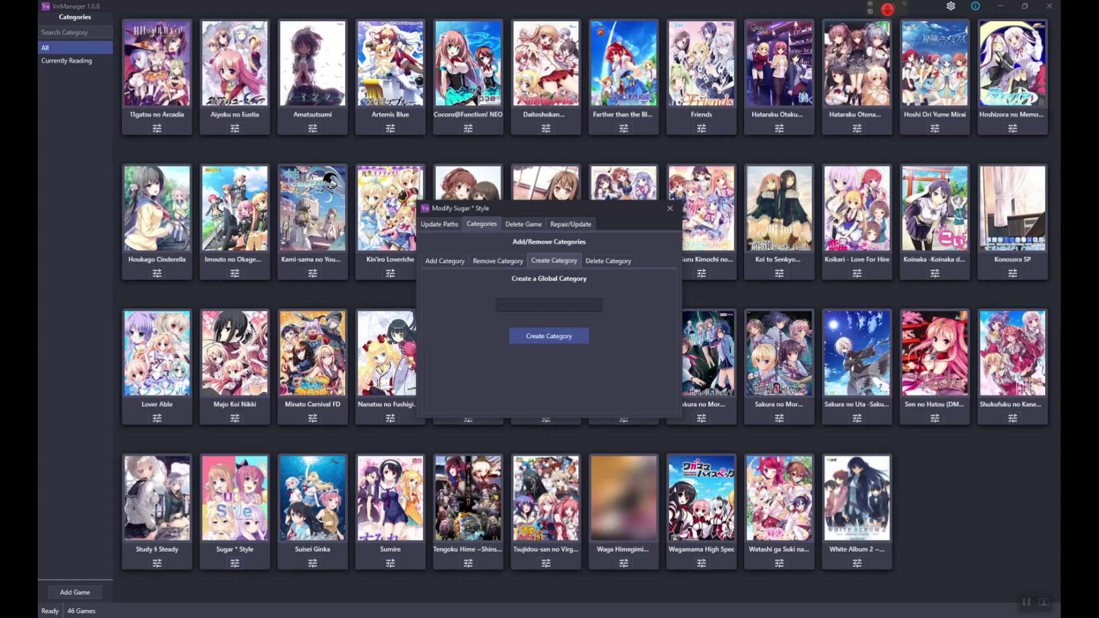
{"action": "left_click", "coordinate": [549, 305]}
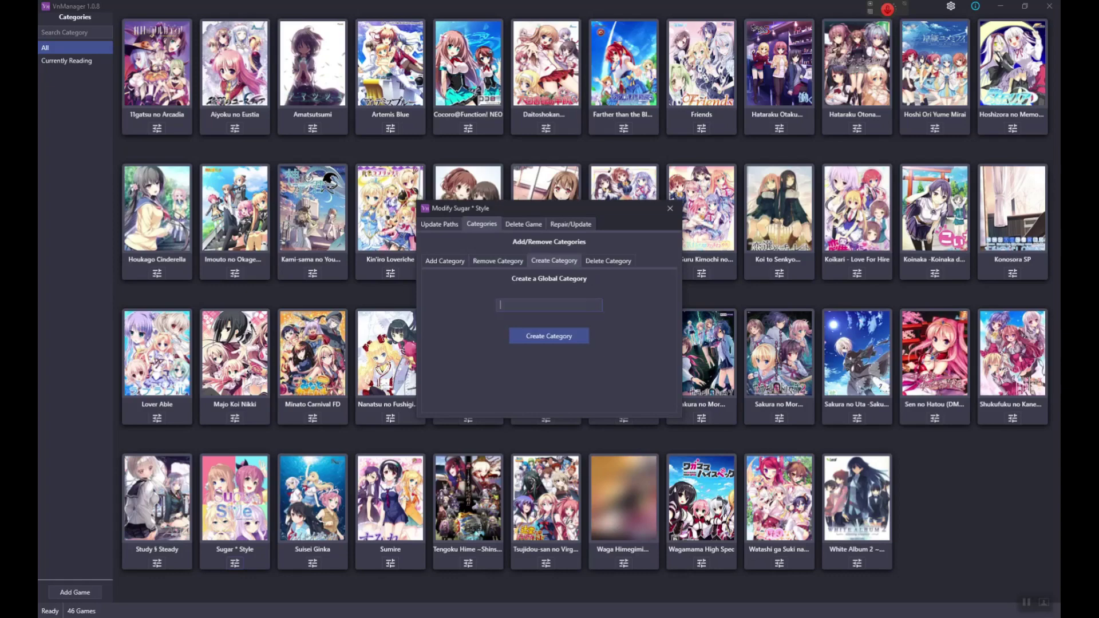
{"action": "type", "text": "Stalled"}
{"action": "key", "text": "Return"}
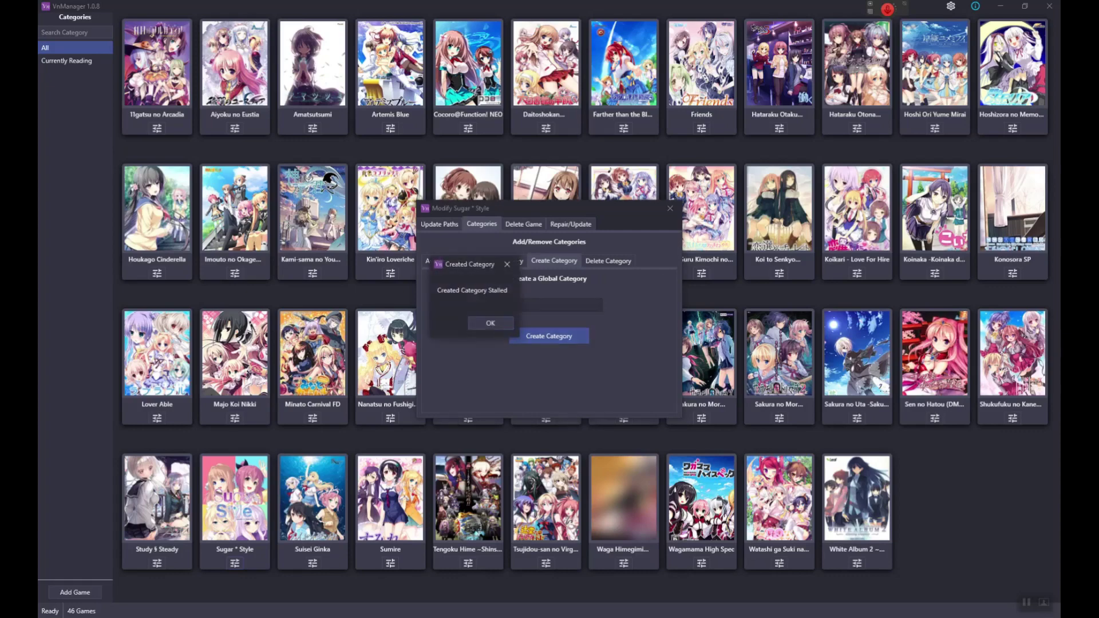
{"action": "key", "text": "Return"}
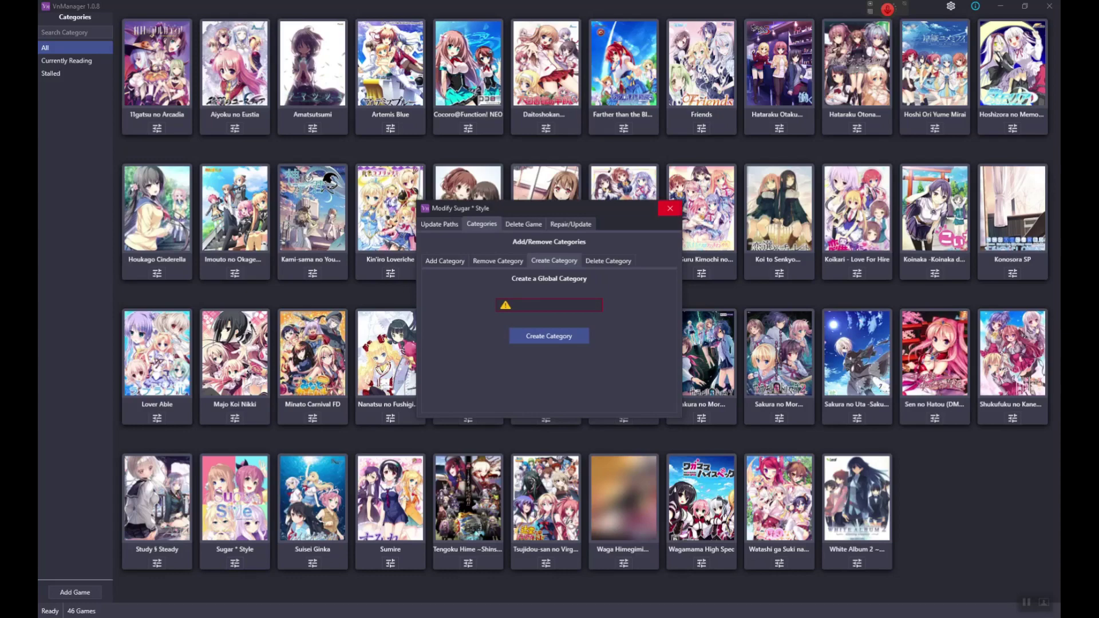
{"action": "left_click", "coordinate": [669, 207]}
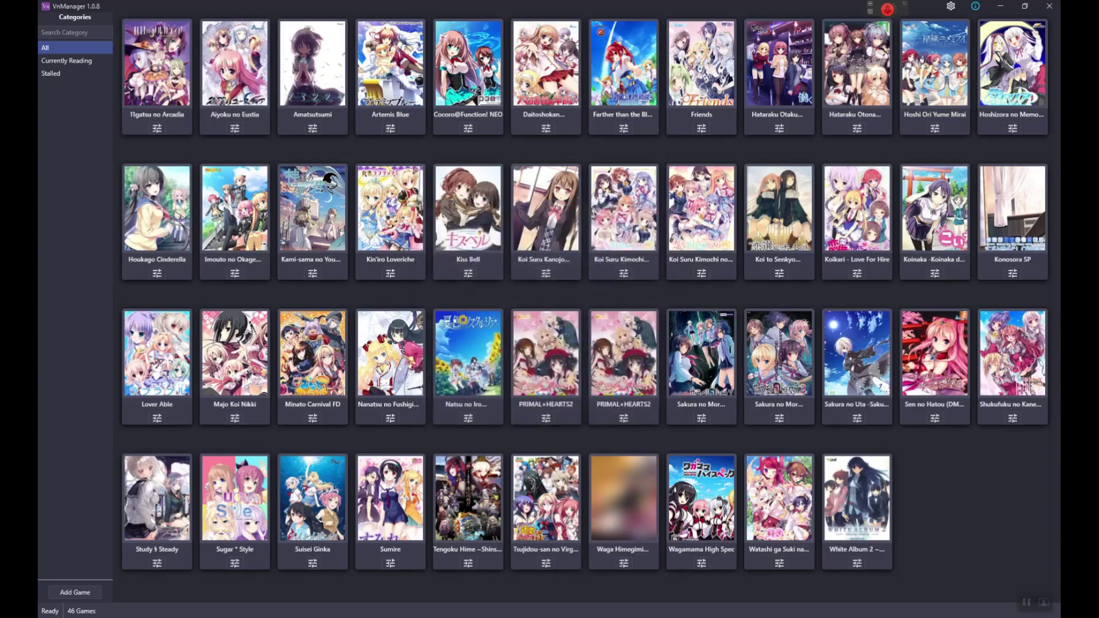
Check the Stalled category, list all games again and add Sugar * Style to the Stalled category
{"action": "left_click", "coordinate": [51, 73]}
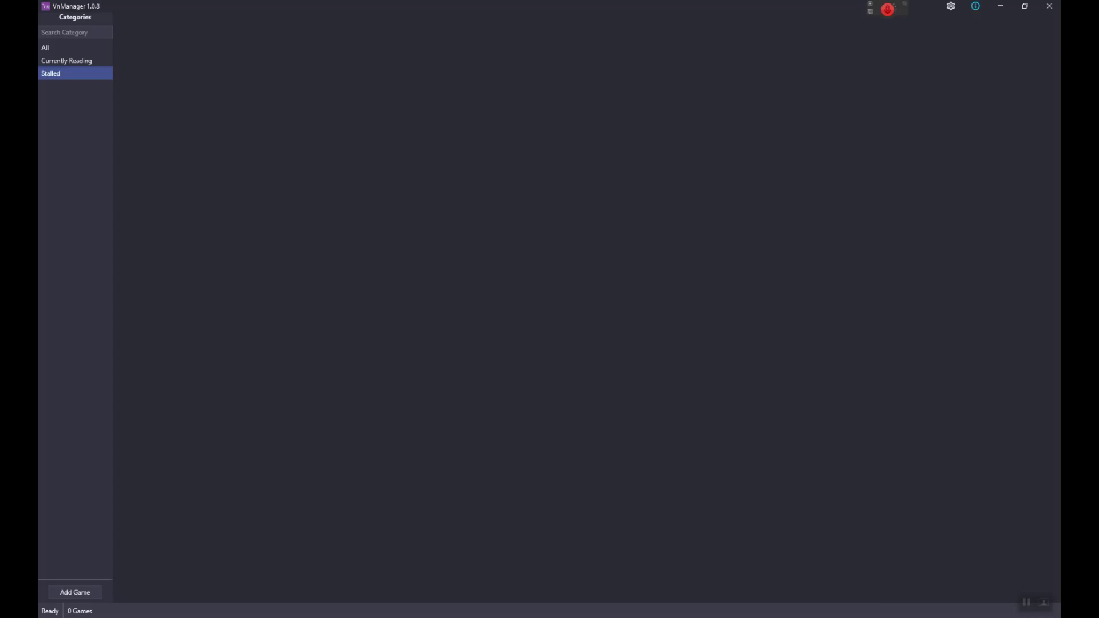
{"action": "left_click", "coordinate": [46, 48]}
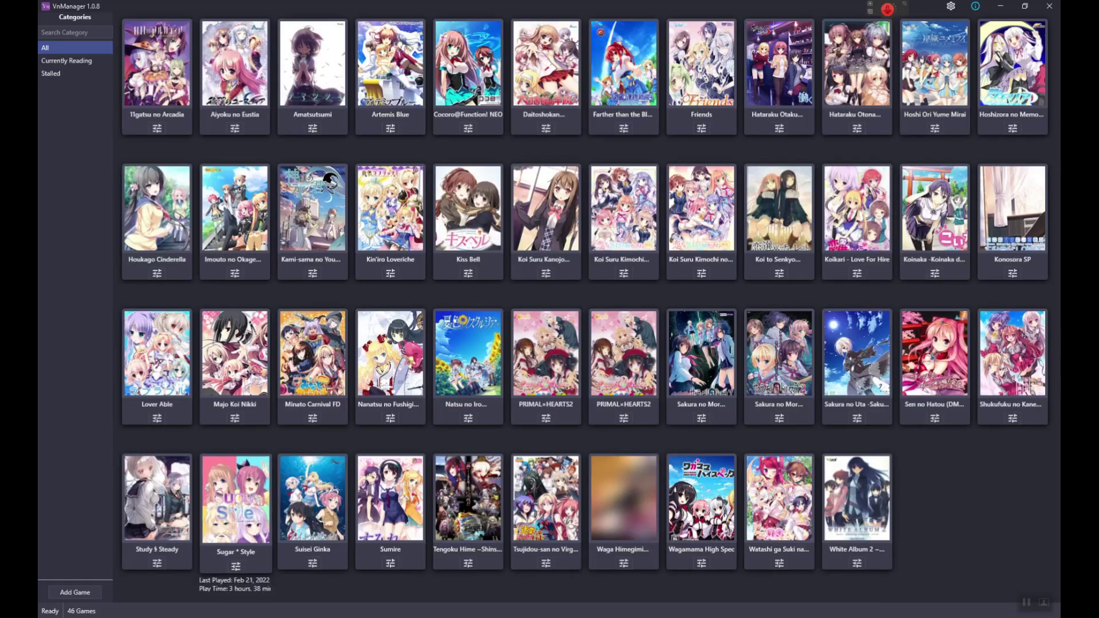
{"action": "left_click", "coordinate": [235, 566]}
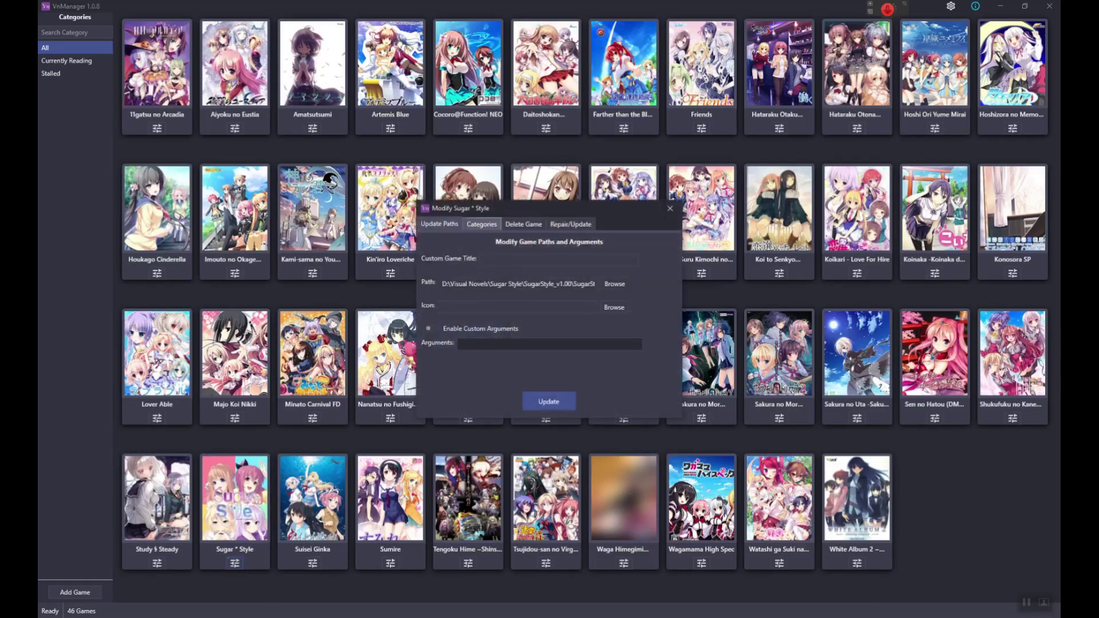
{"action": "left_click", "coordinate": [549, 305]}
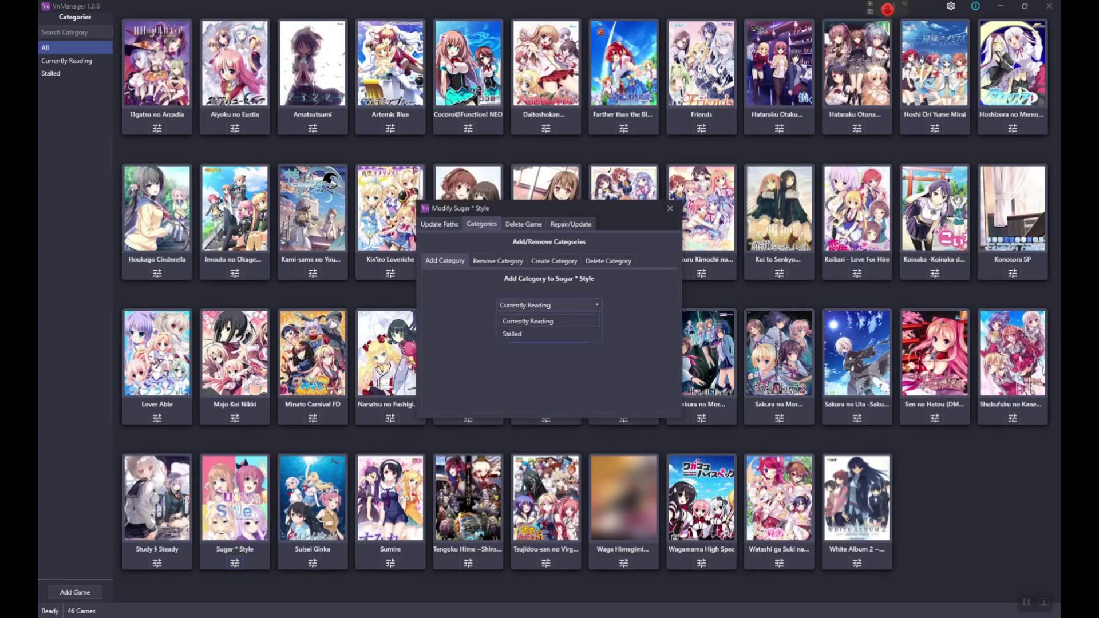
{"action": "left_click", "coordinate": [528, 321]}
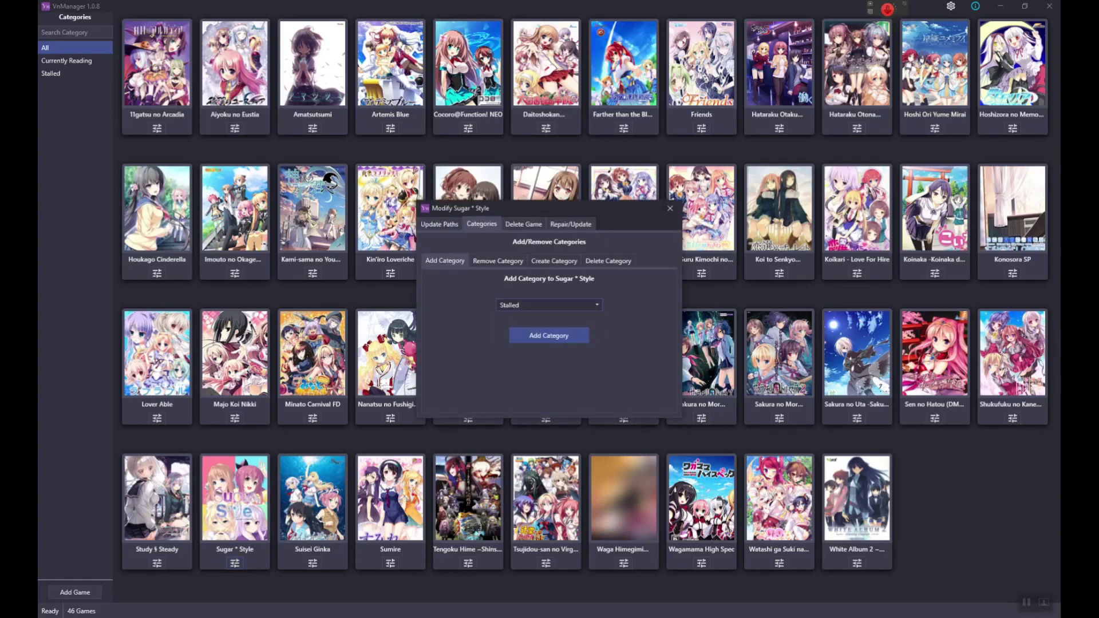
{"action": "left_click", "coordinate": [548, 335]}
{"action": "left_click", "coordinate": [670, 208]}
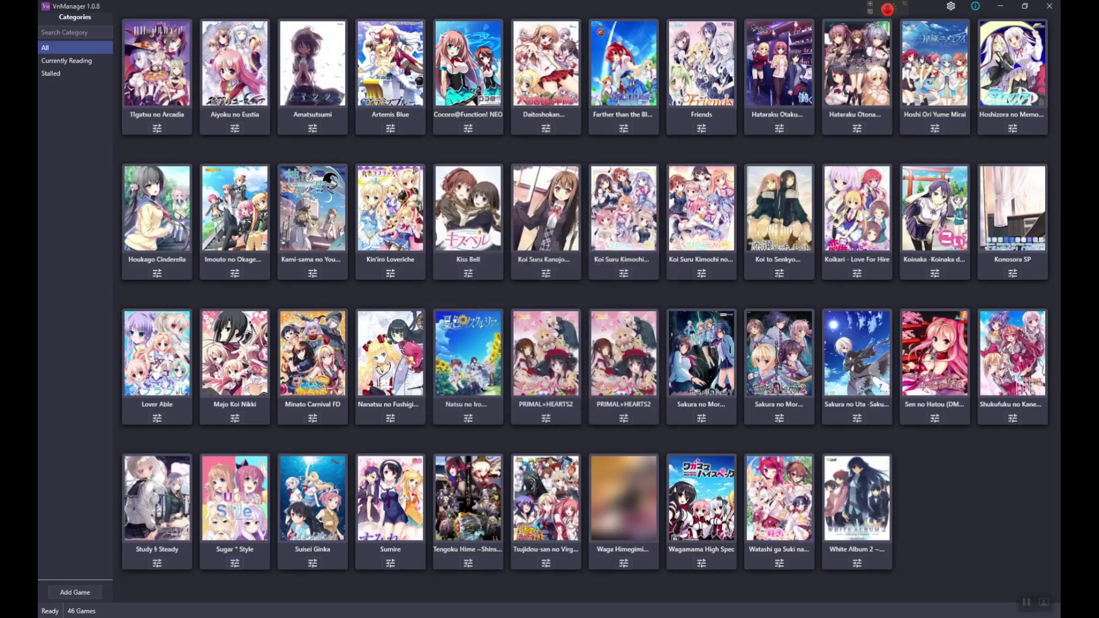
Remove Sugar * Style from the Stalled category and reload that category's game list
{"action": "left_click", "coordinate": [51, 73]}
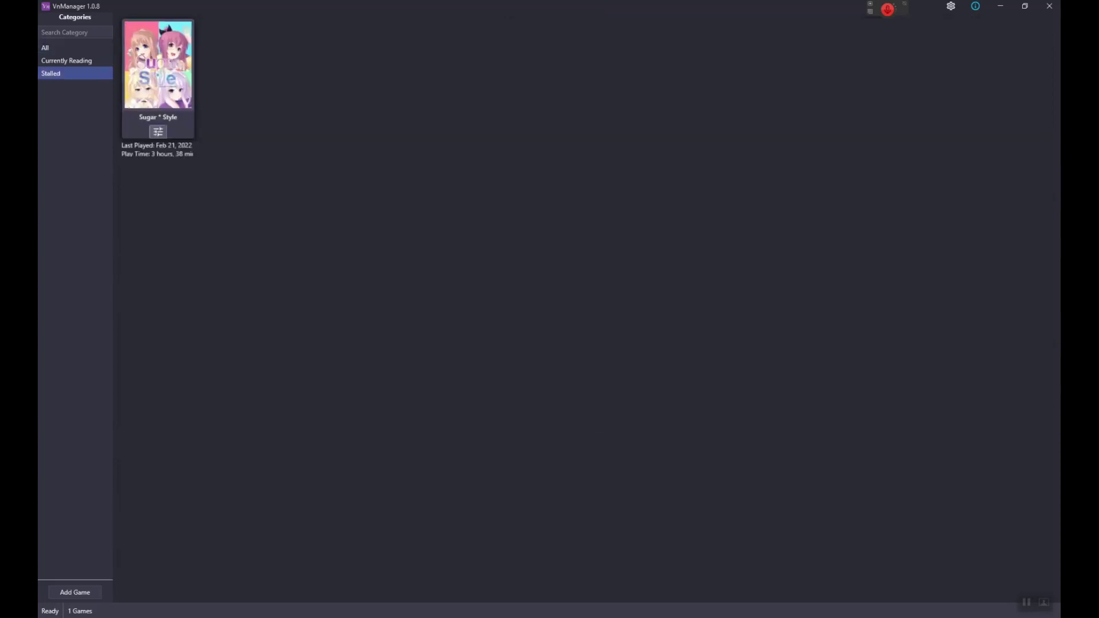
{"action": "left_click", "coordinate": [157, 128]}
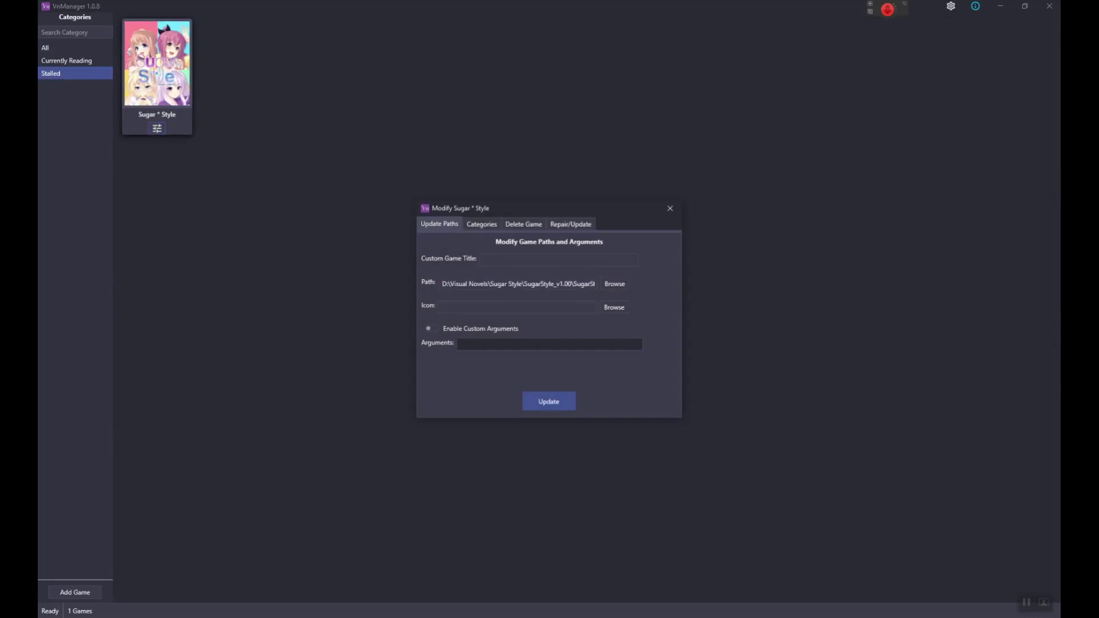
{"action": "left_click", "coordinate": [482, 223]}
{"action": "left_click", "coordinate": [497, 261]}
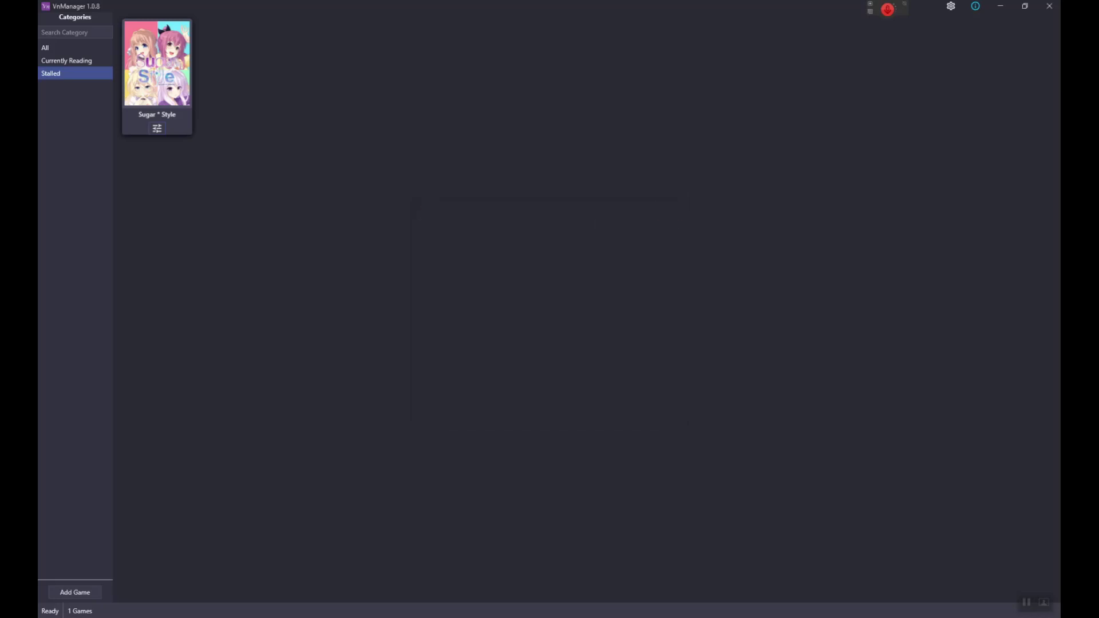
{"action": "left_click", "coordinate": [66, 60]}
{"action": "left_click", "coordinate": [50, 73]}
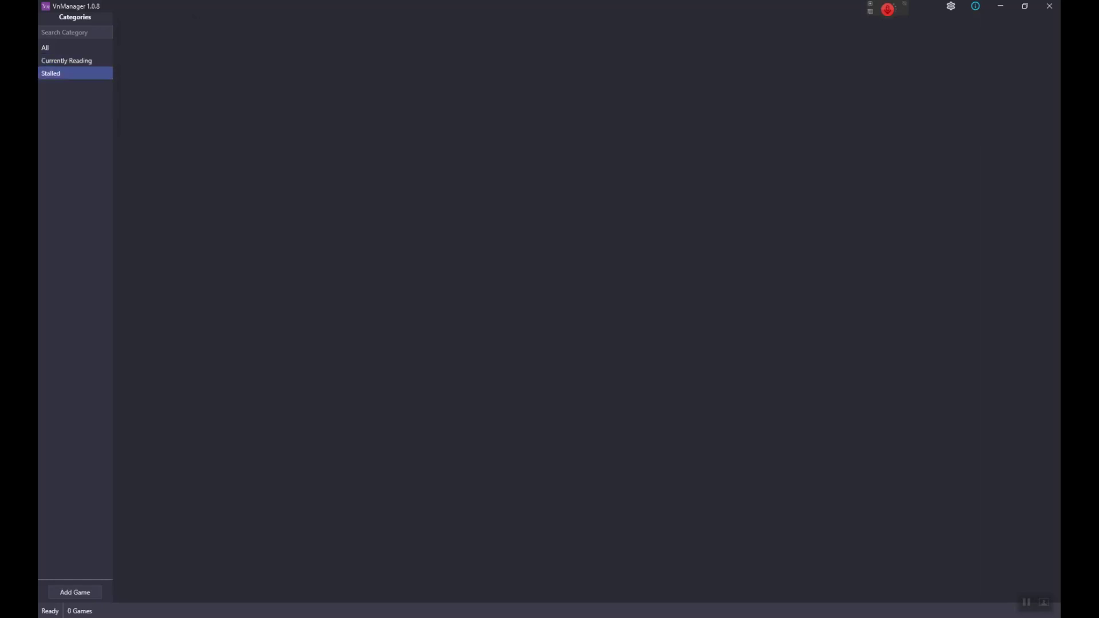
List all games and delete the global Stalled category across all games through Sugar * Style's category options
{"action": "left_click", "coordinate": [45, 48]}
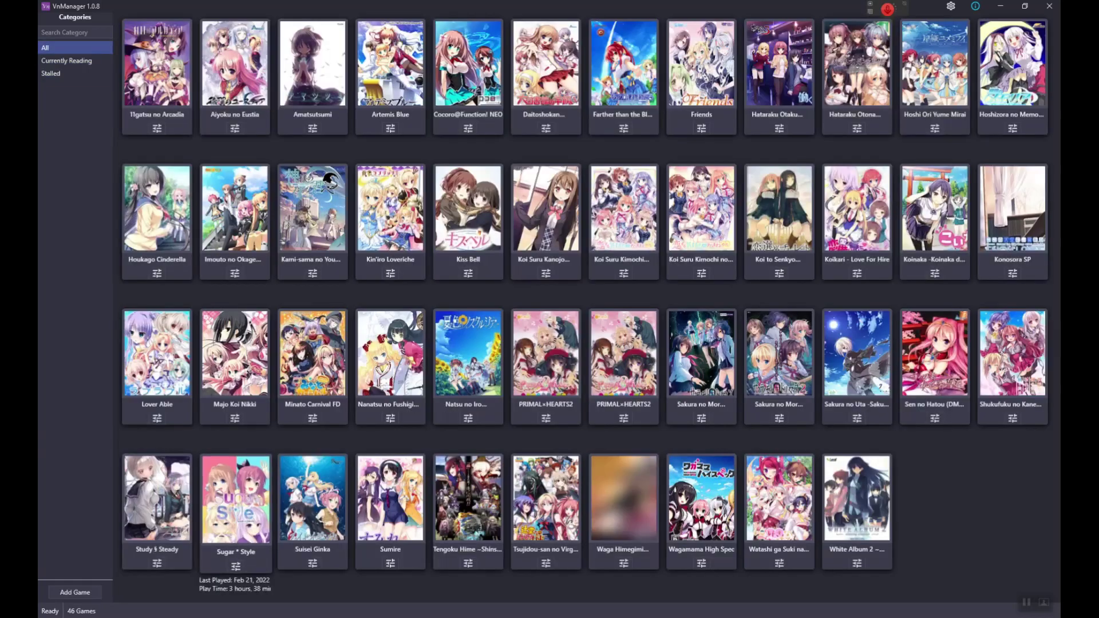
{"action": "left_click", "coordinate": [235, 566]}
{"action": "left_click", "coordinate": [481, 224]}
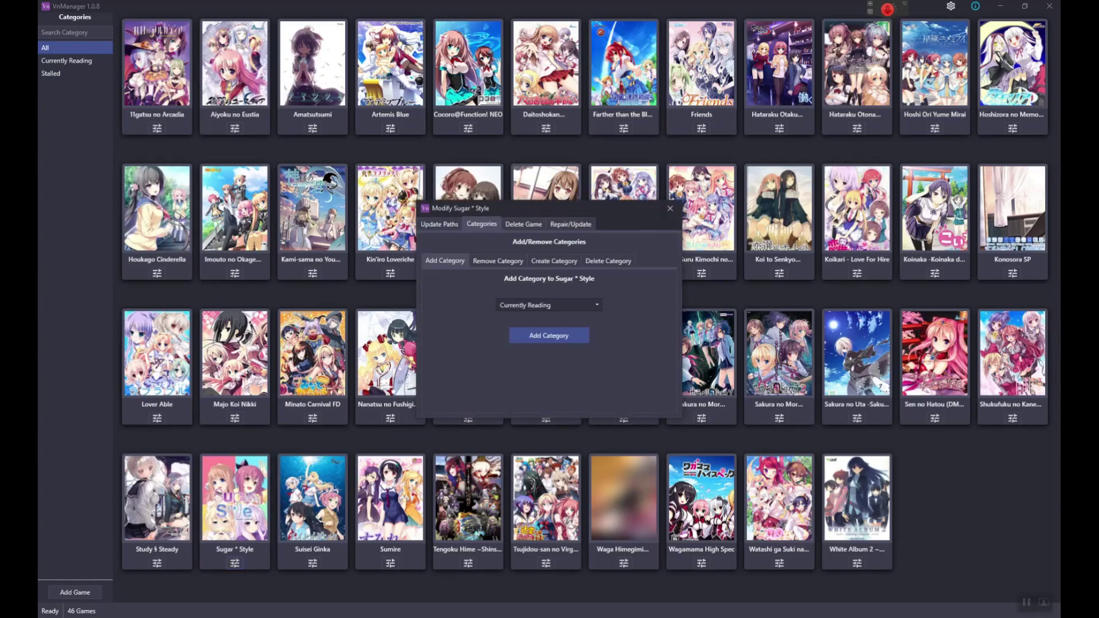
{"action": "left_click", "coordinate": [608, 260]}
{"action": "left_click", "coordinate": [548, 305]}
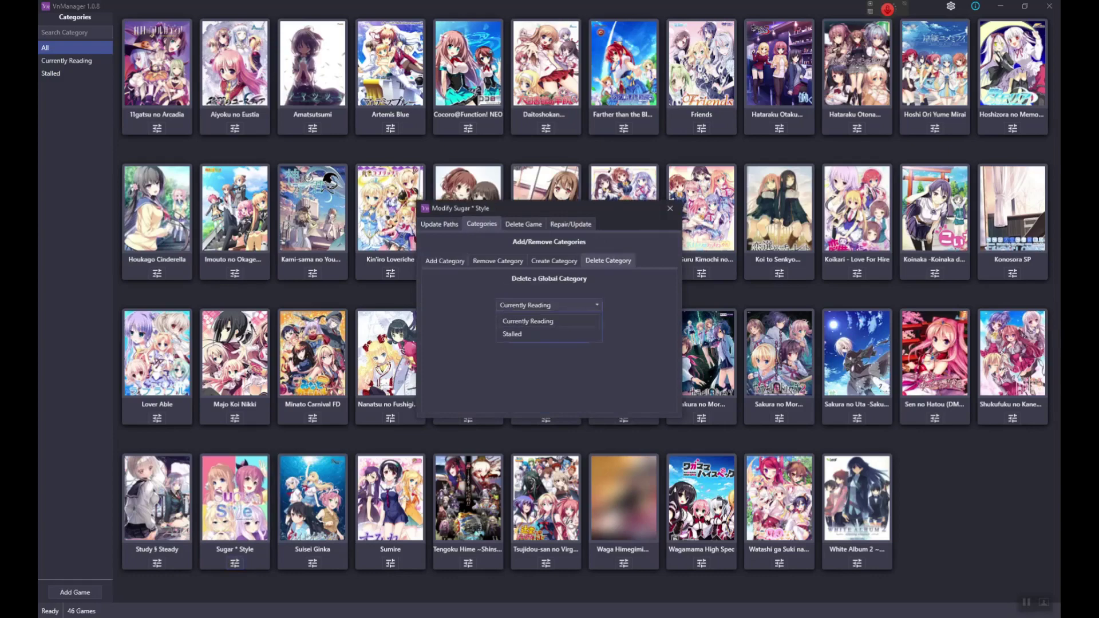
{"action": "left_click", "coordinate": [549, 334]}
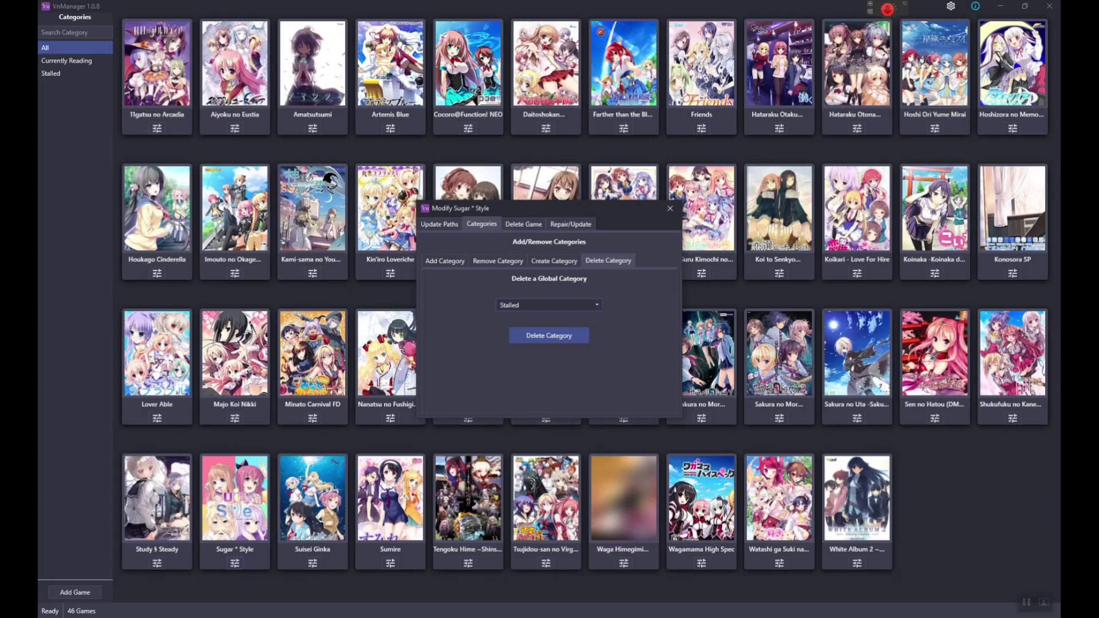
{"action": "left_click", "coordinate": [548, 335]}
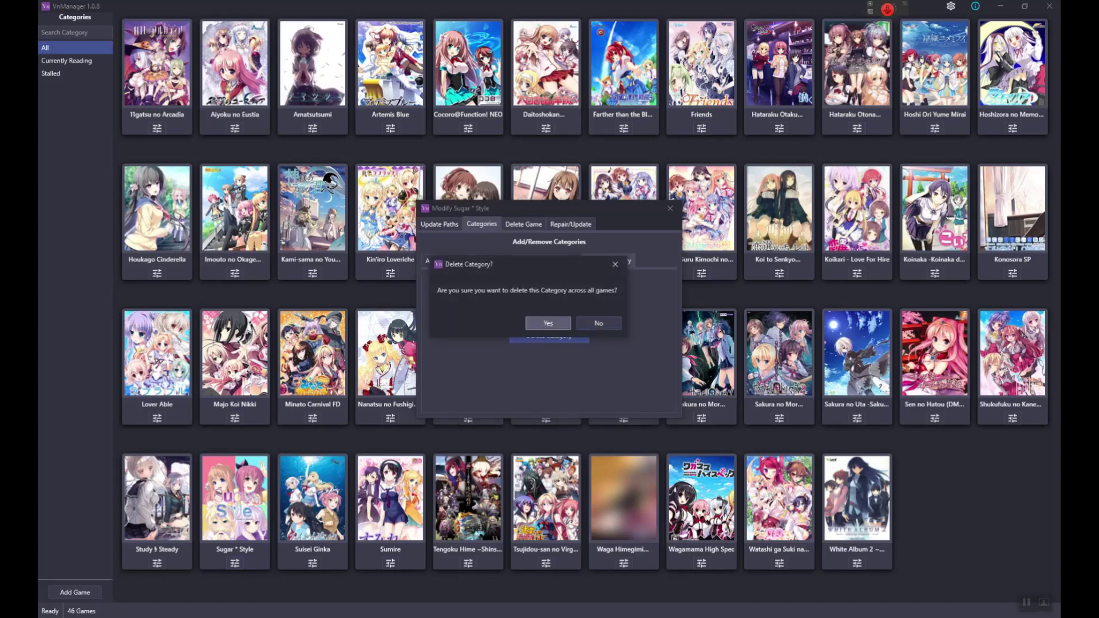
{"action": "left_click", "coordinate": [549, 323]}
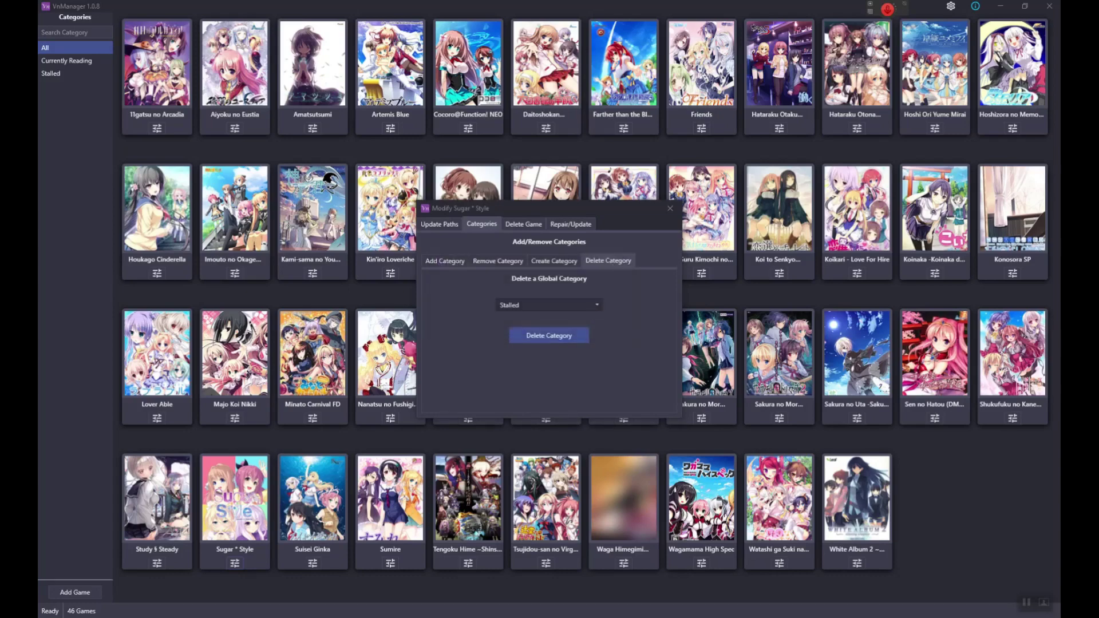
{"action": "left_click", "coordinate": [670, 208]}
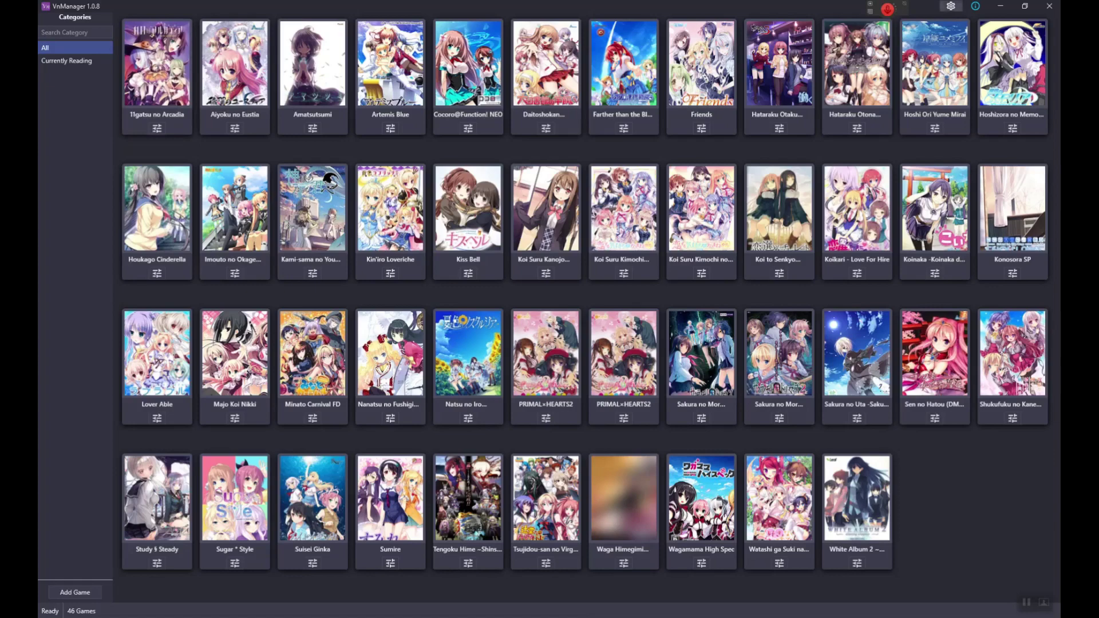
Open the application settings and examine the choices for VnDb spoiler level, maximum violence level and maximum sexual level
{"action": "left_click", "coordinate": [951, 5]}
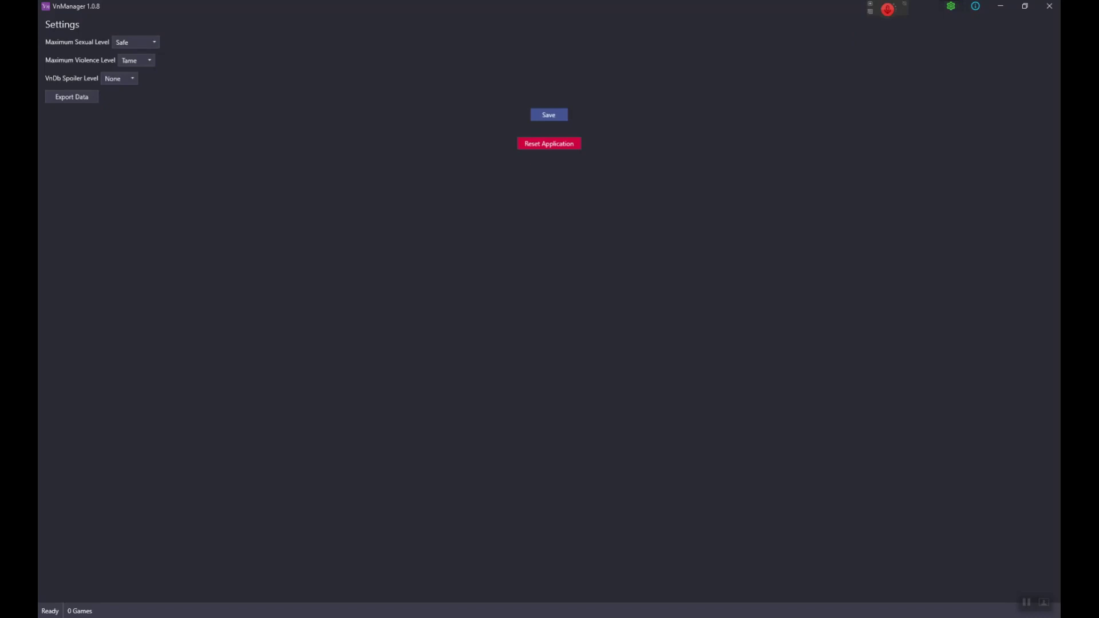
{"action": "left_click", "coordinate": [119, 78]}
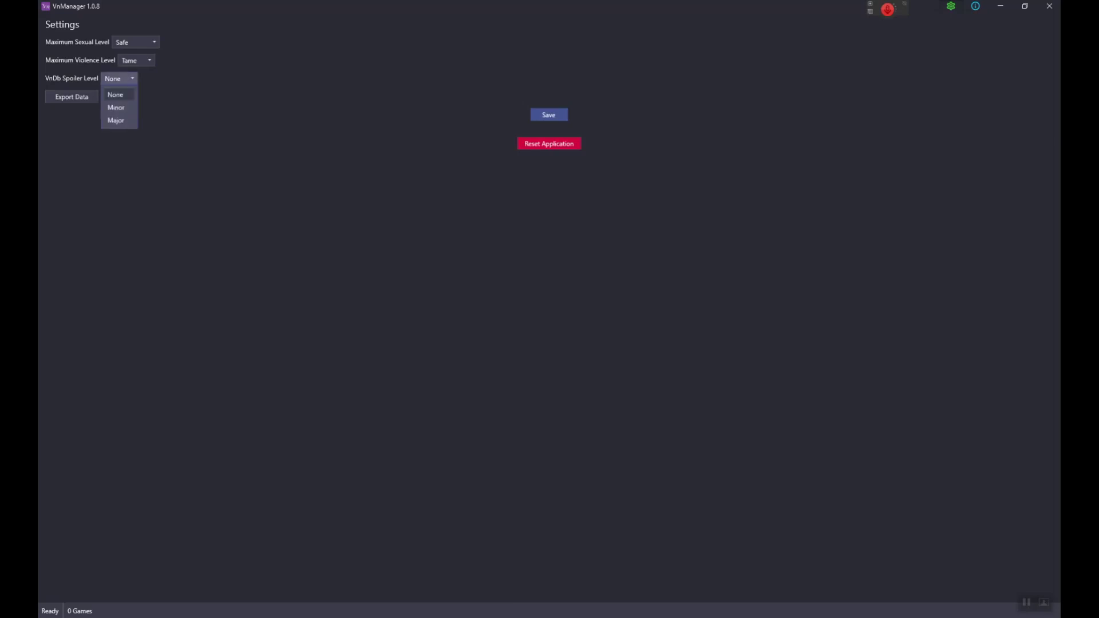
{"action": "left_click", "coordinate": [136, 60]}
{"action": "left_click", "coordinate": [136, 60]}
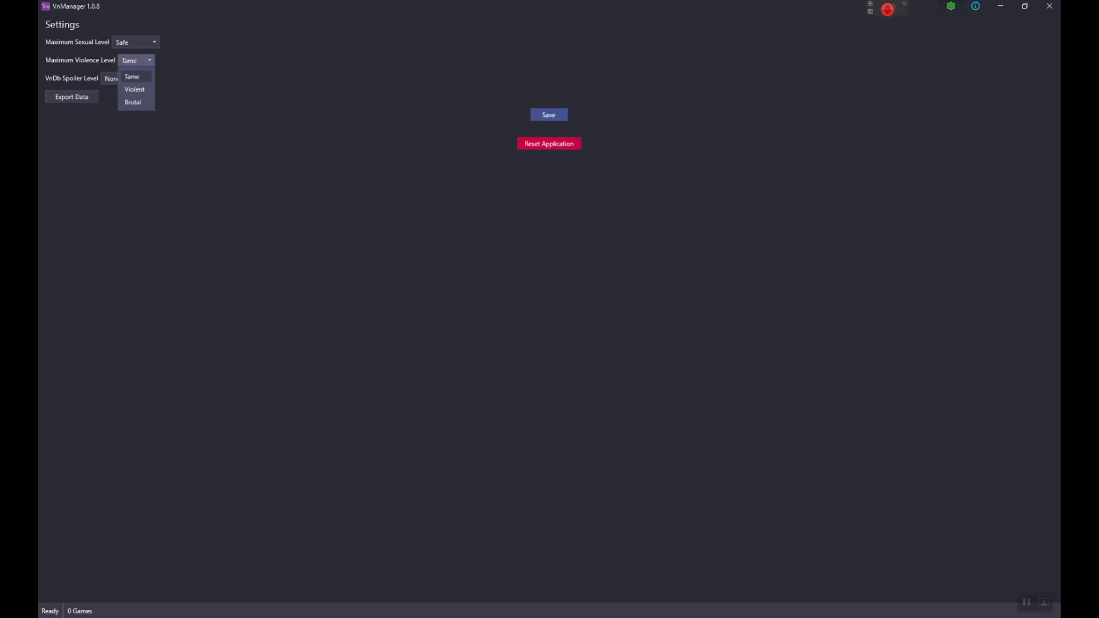
{"action": "left_click", "coordinate": [135, 42]}
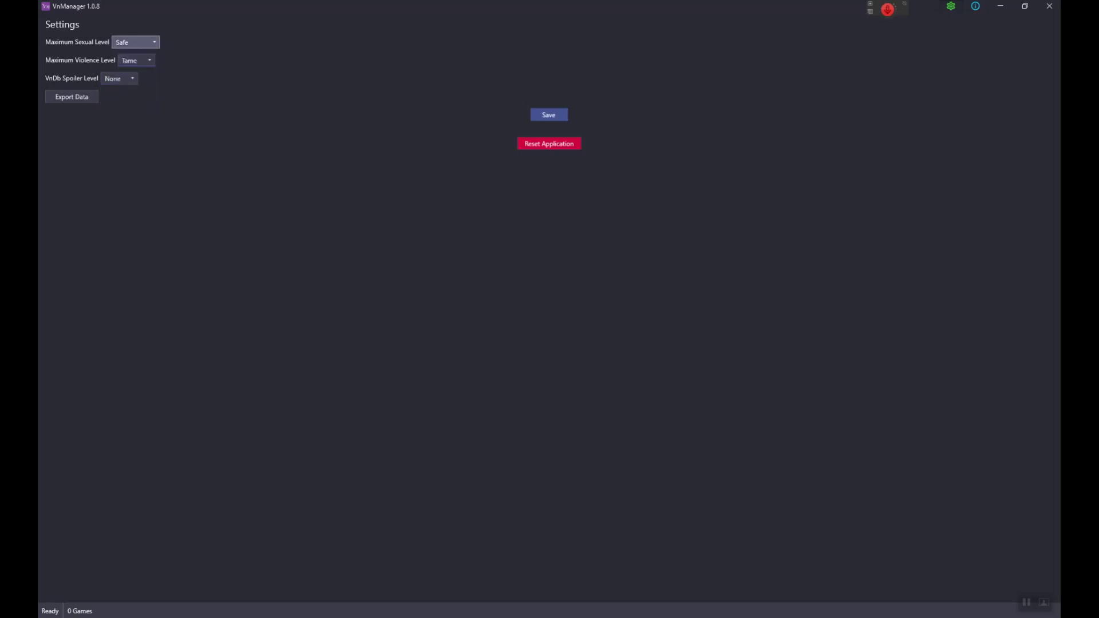
{"action": "left_click", "coordinate": [135, 42]}
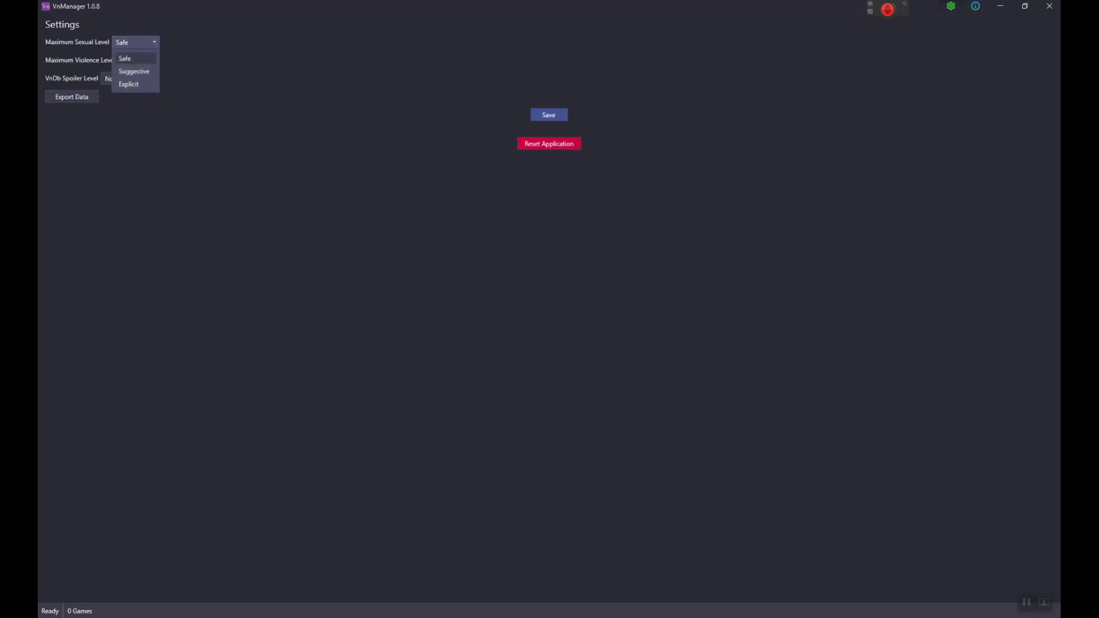
{"action": "key", "text": "Escape"}
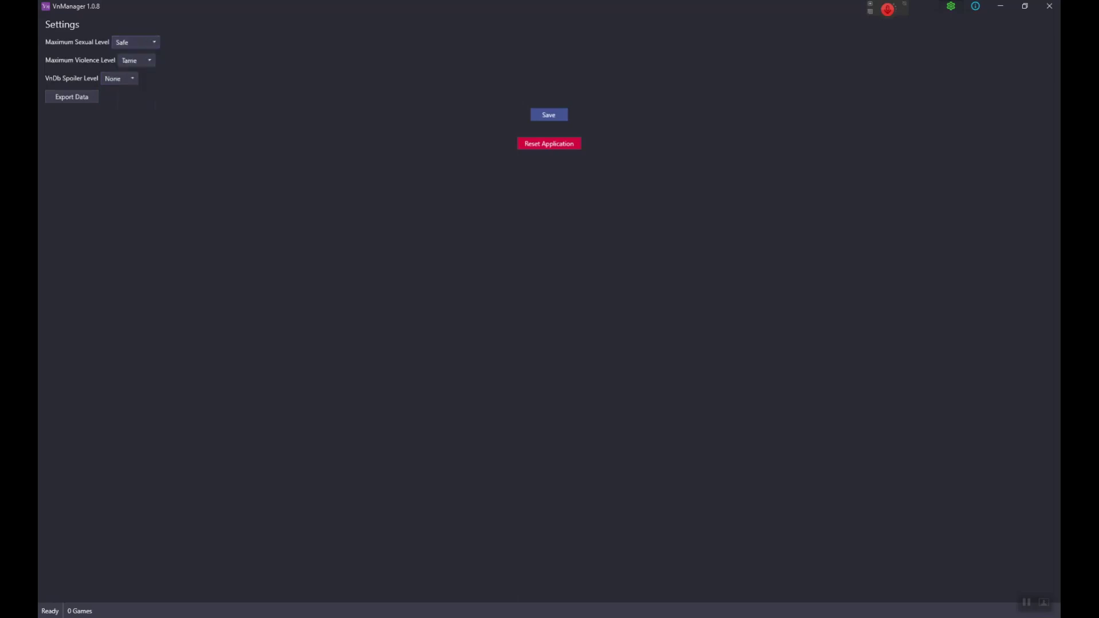
Save the settings with sexual level Safe, violence level Tame and spoiler level None, and return to the library
{"action": "left_click", "coordinate": [549, 115]}
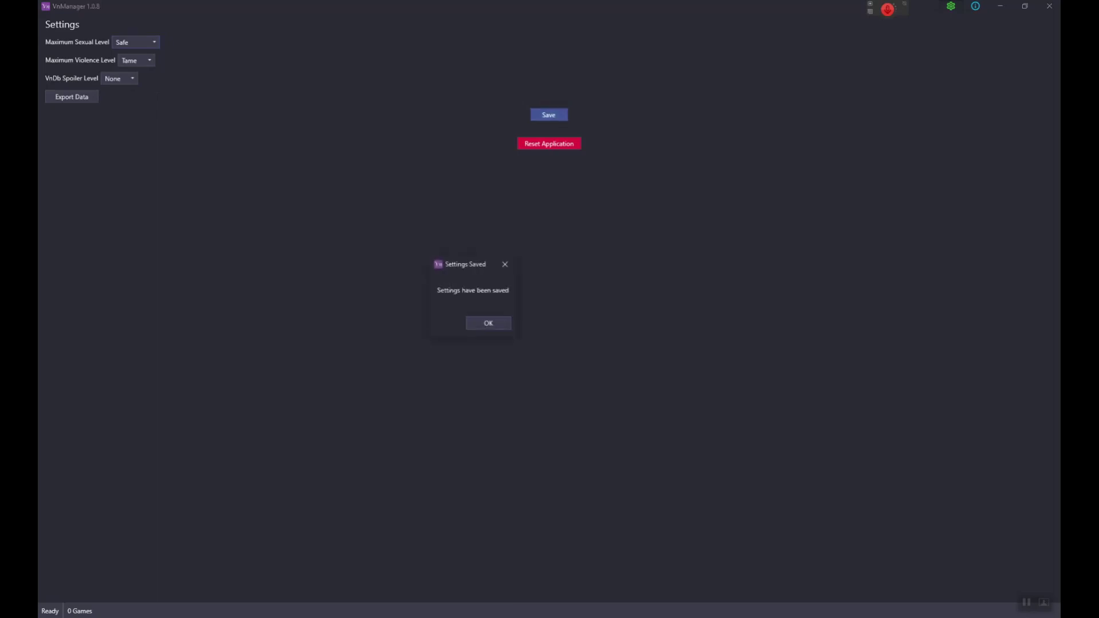
{"action": "left_click", "coordinate": [489, 323]}
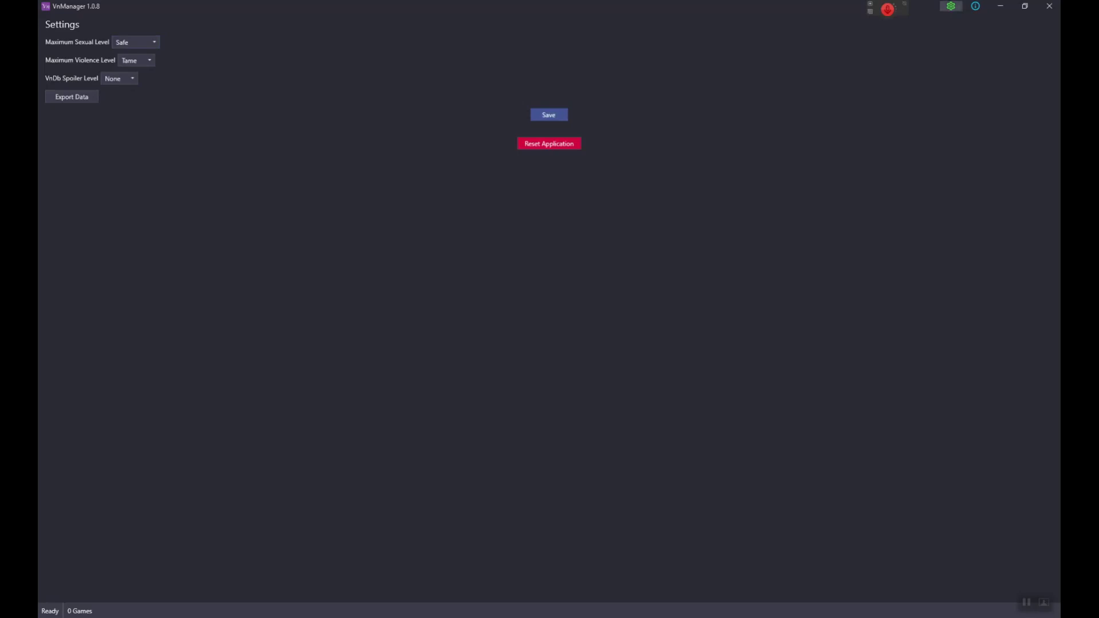
{"action": "left_click", "coordinate": [951, 6]}
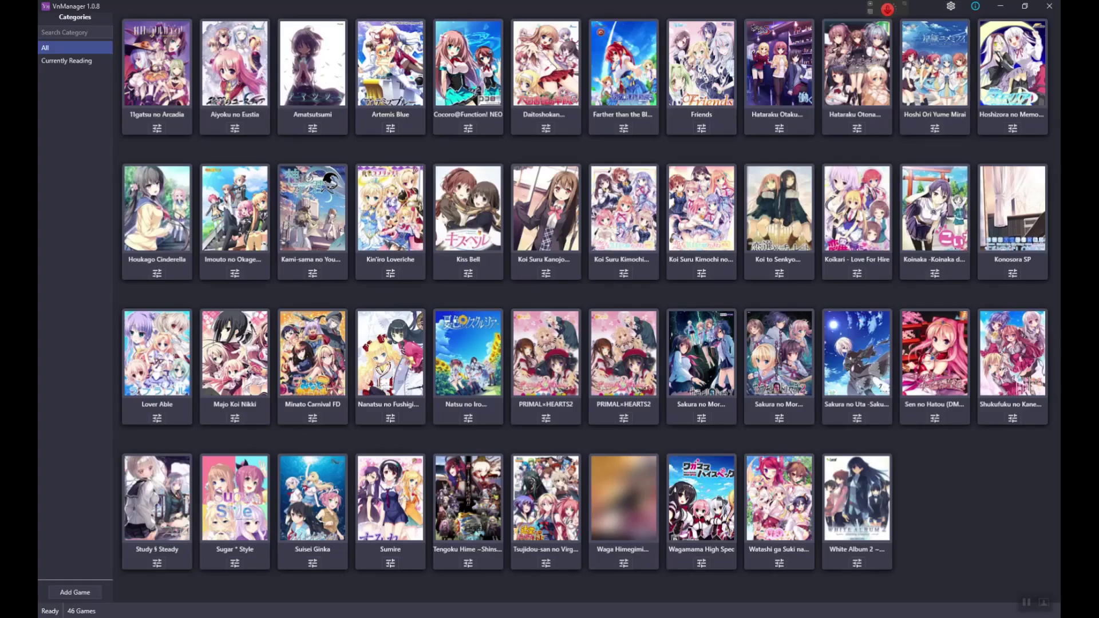
Open the details page of Aiyoku no Eustia
{"action": "left_click", "coordinate": [235, 63]}
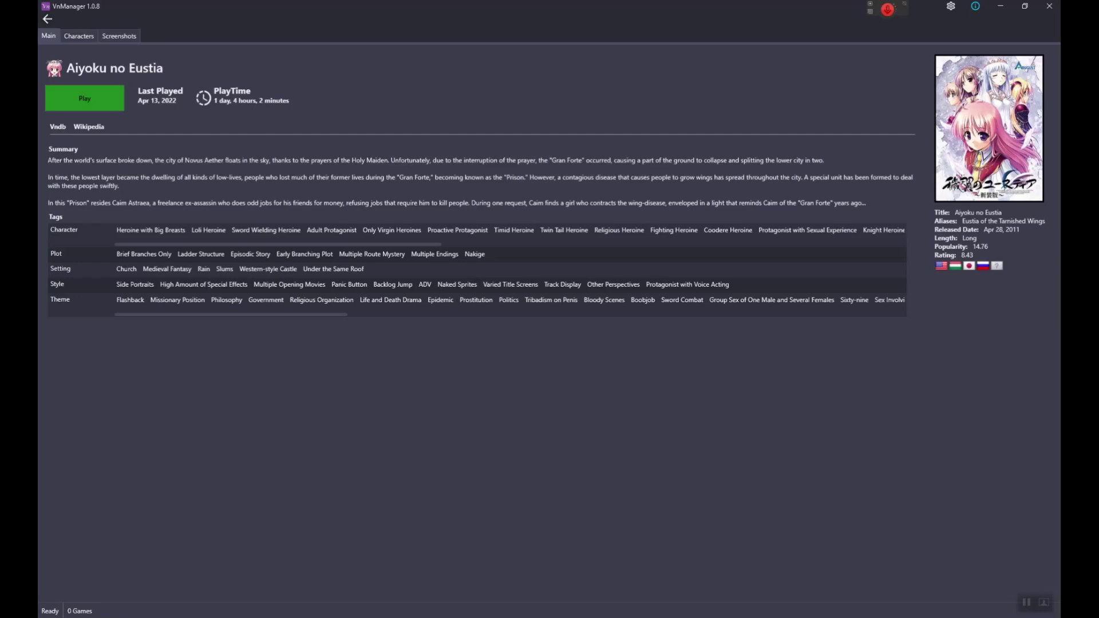